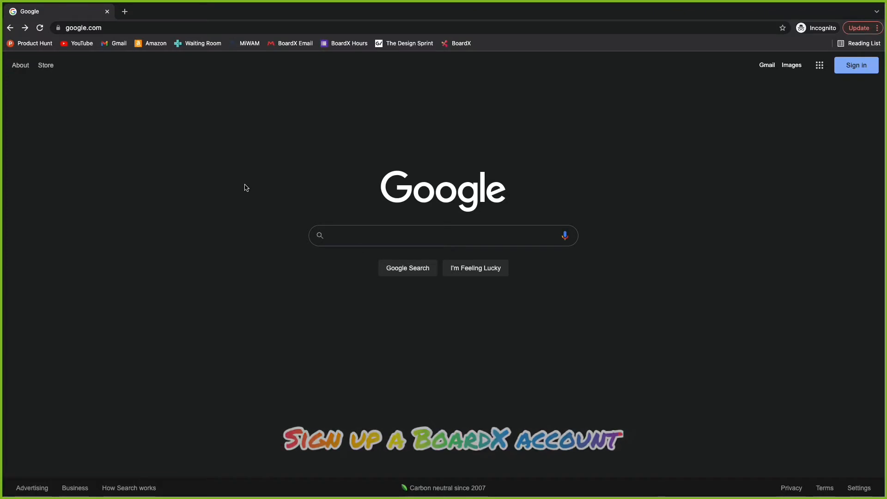
Load the BoardX website at boardx.us using the address bar's autocomplete suggestion.
{"action": "left_click", "coordinate": [129, 28]}
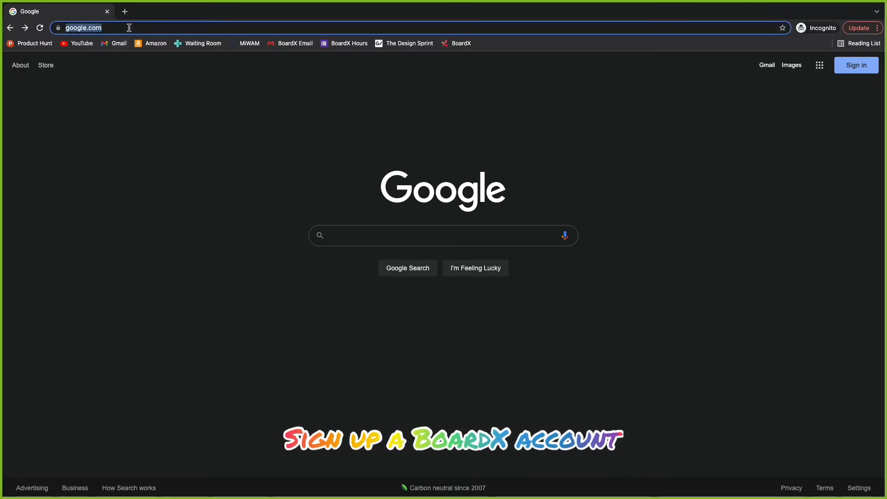
{"action": "type", "text": "boardx.us"}
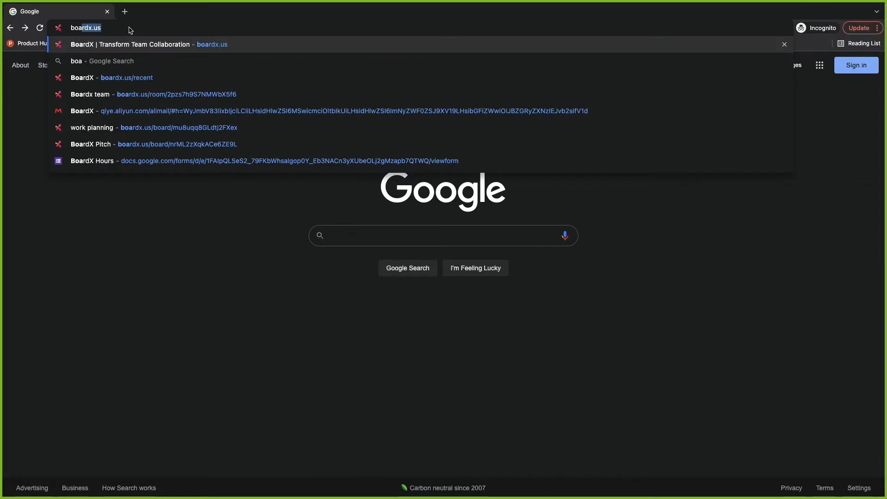
{"action": "key", "text": "Return"}
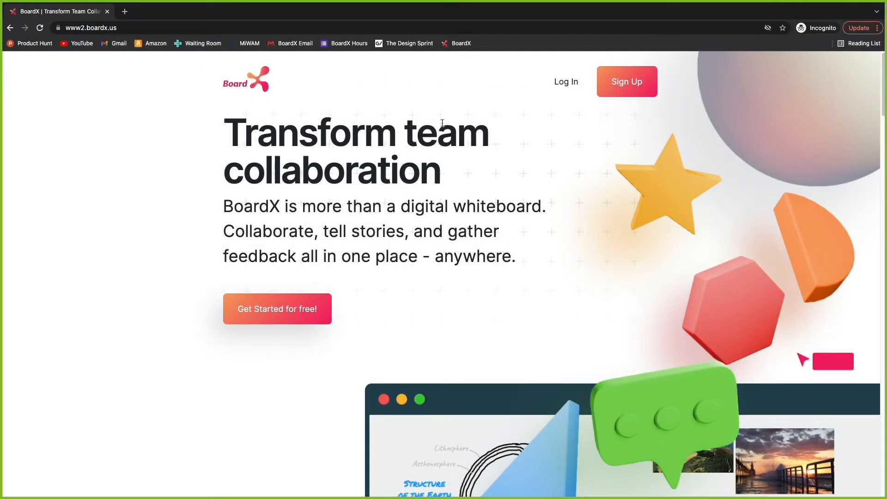
Scroll through the BoardX homepage, then start the free sign-up via 'Get Started for free!'.
{"action": "scroll", "coordinate": [163, 390], "scroll_direction": "down", "scroll_amount": 8}
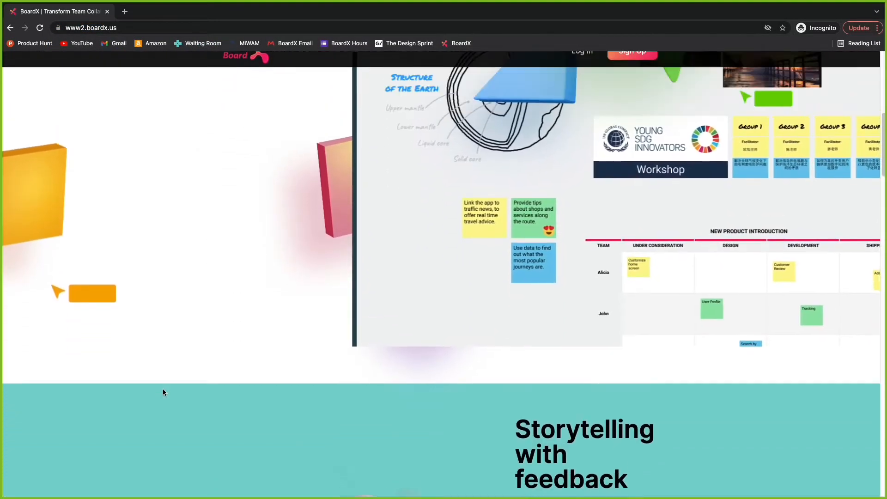
{"action": "scroll", "coordinate": [162, 390], "scroll_direction": "up", "scroll_amount": 5}
{"action": "scroll", "coordinate": [163, 389], "scroll_direction": "up", "scroll_amount": 3}
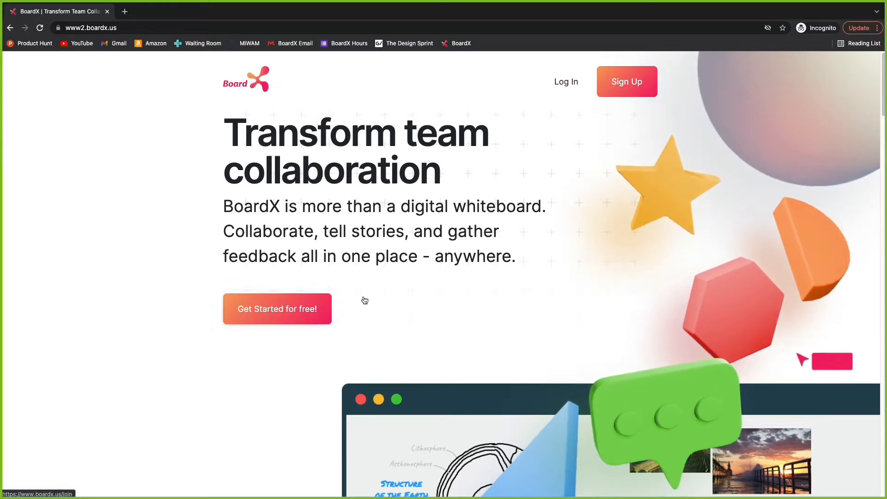
{"action": "left_click", "coordinate": [301, 320]}
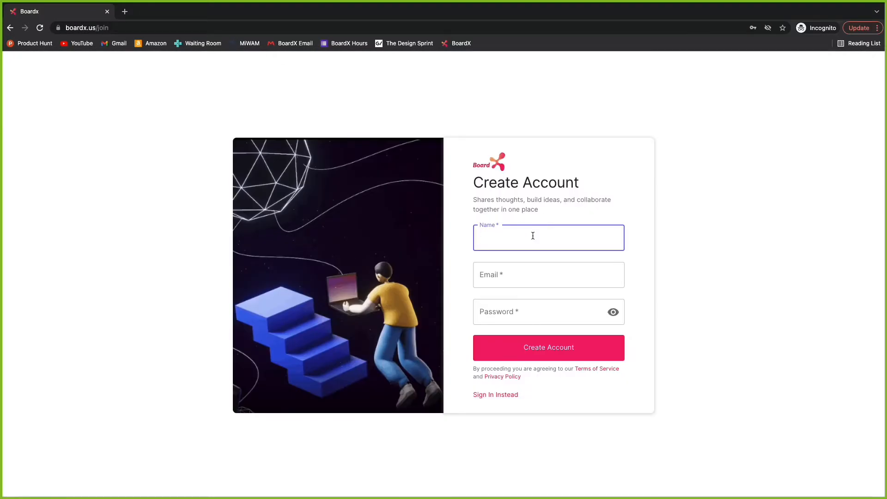
Enter the account holder's name, e-mail address and password, and create the account.
{"action": "type", "text": "Zander"}
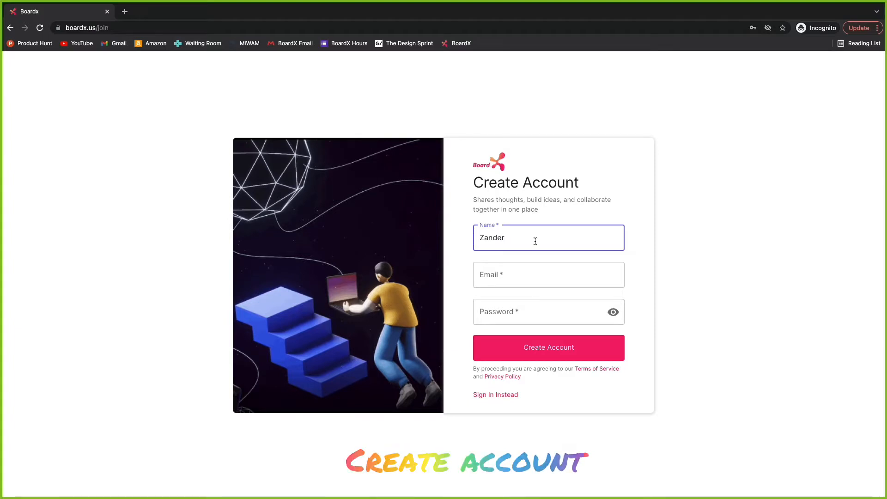
{"action": "left_click", "coordinate": [523, 277]}
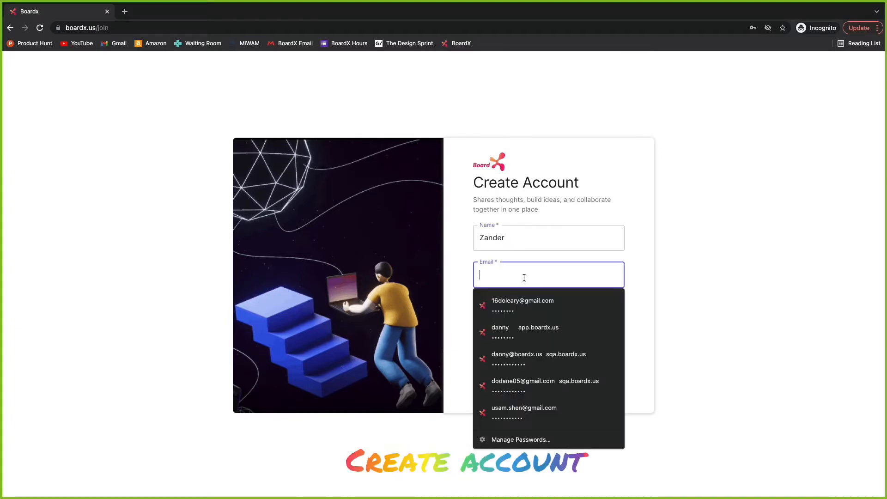
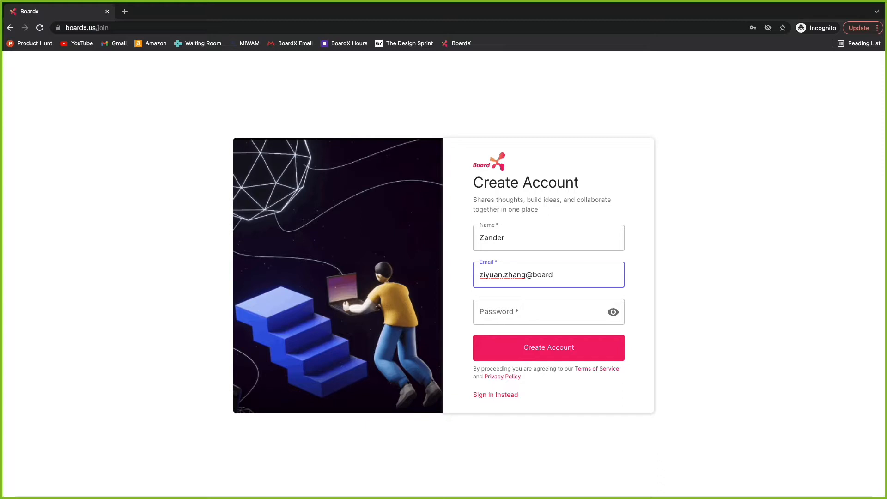
{"action": "left_click", "coordinate": [482, 312]}
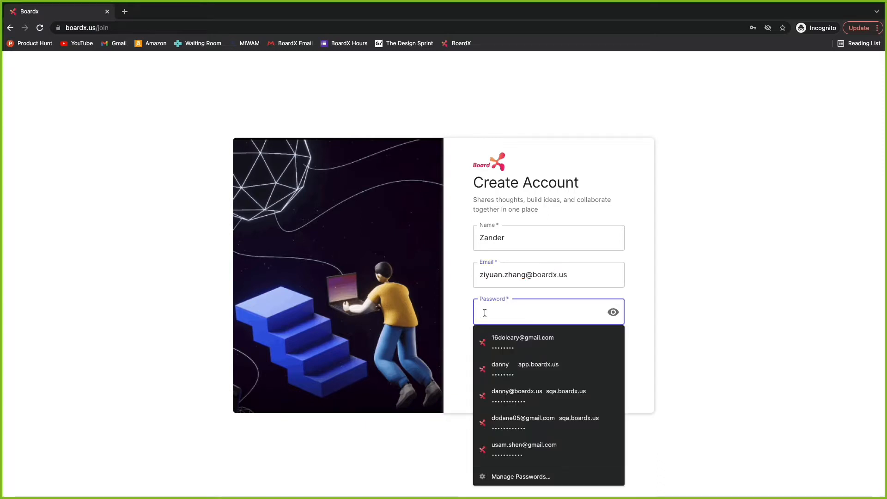
{"action": "type", "text": "a"}
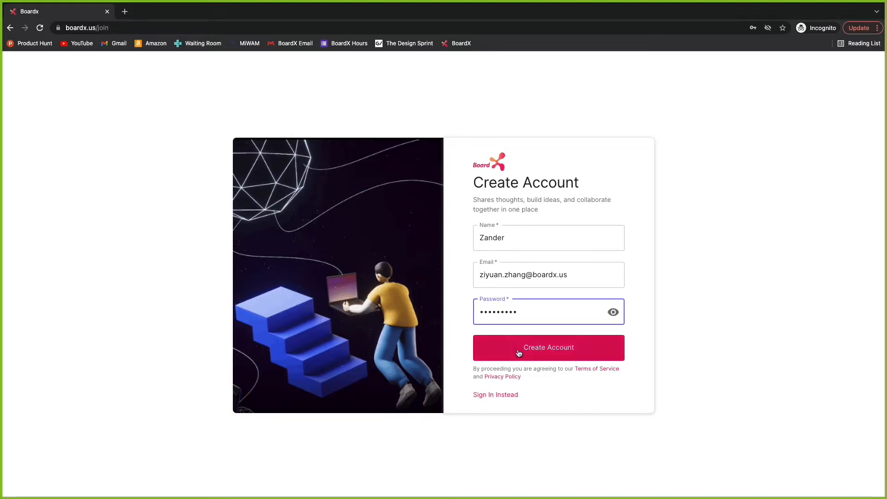
{"action": "left_click", "coordinate": [502, 349]}
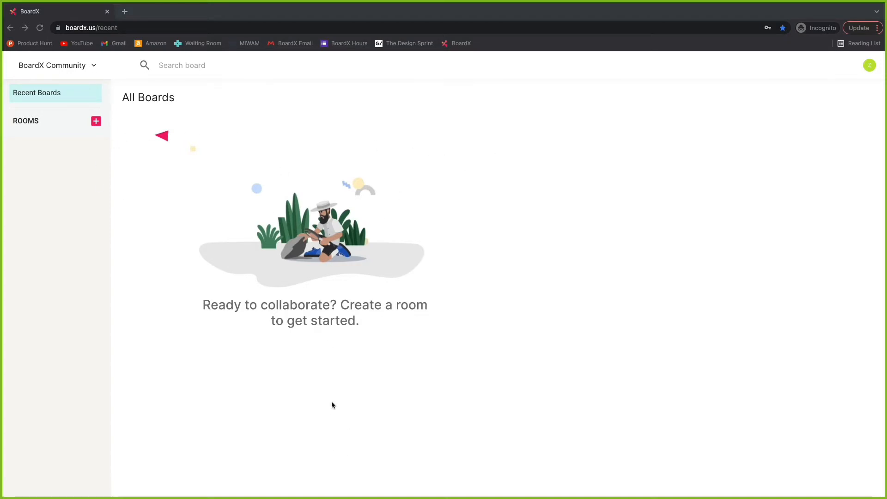
Focus the browser window on the empty All Boards dashboard.
{"action": "left_click", "coordinate": [583, 246]}
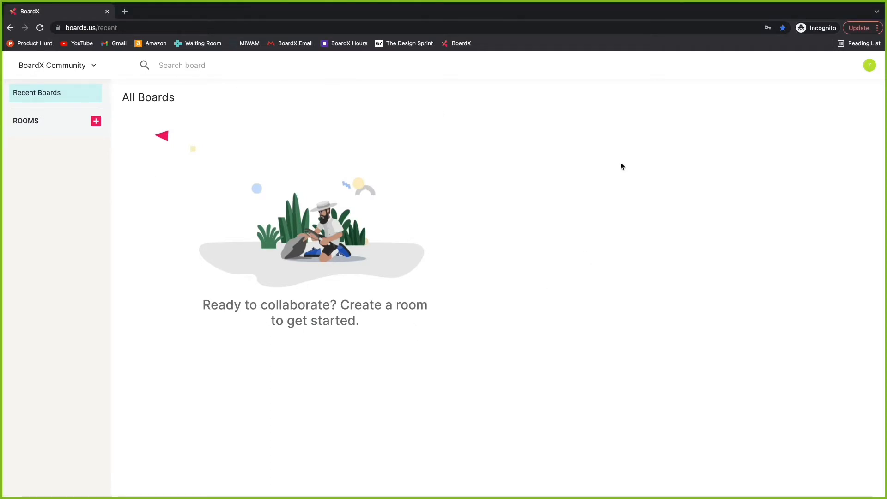
{"action": "left_click", "coordinate": [867, 68]}
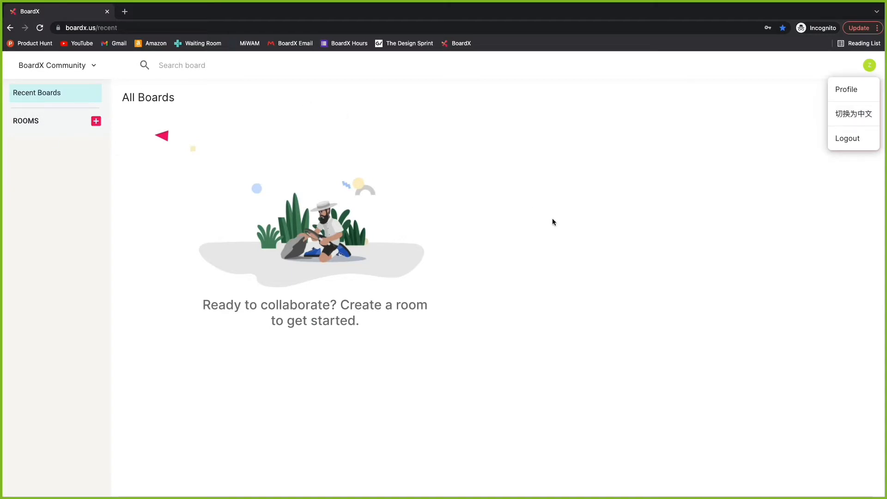
{"action": "left_click", "coordinate": [857, 94]}
{"action": "left_click", "coordinate": [487, 229]}
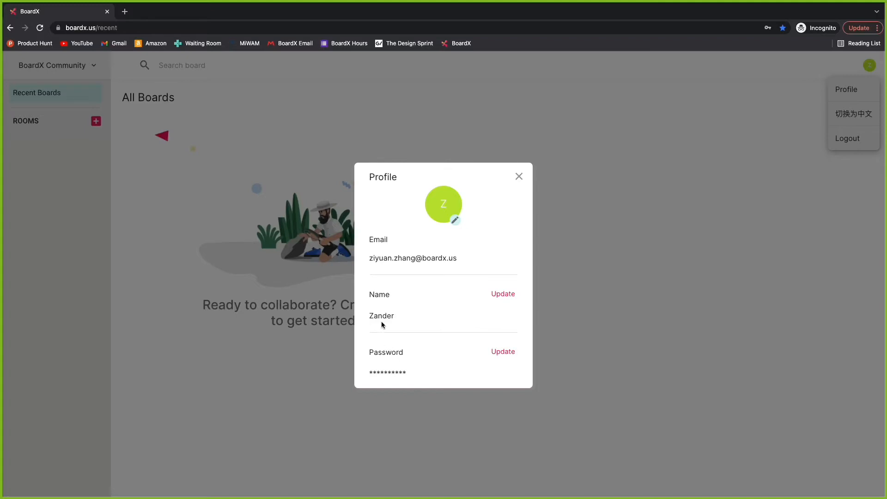
{"action": "left_click", "coordinate": [518, 176]}
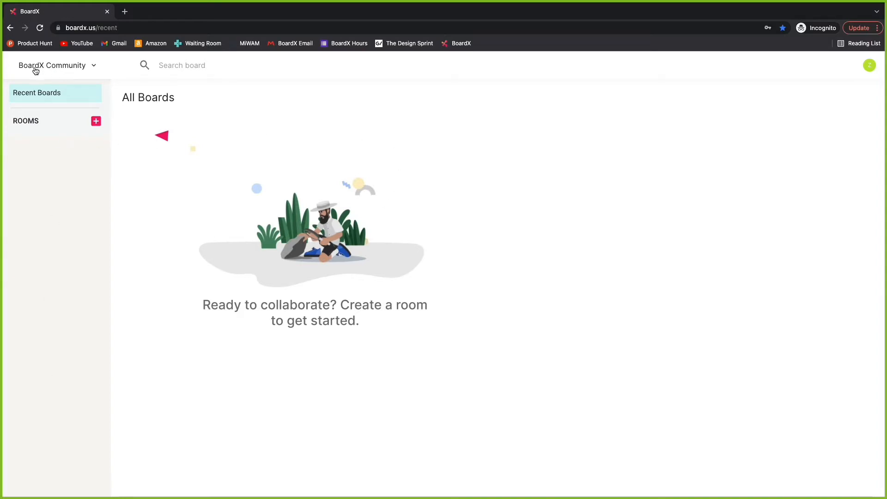
Create a new organization named 'Tutorials' and enter it as the active workspace.
{"action": "left_click", "coordinate": [94, 66]}
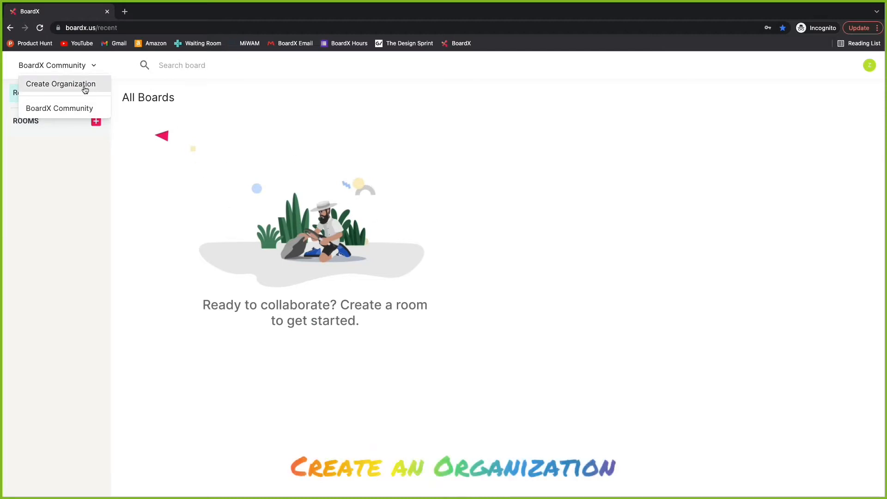
{"action": "left_click", "coordinate": [81, 65]}
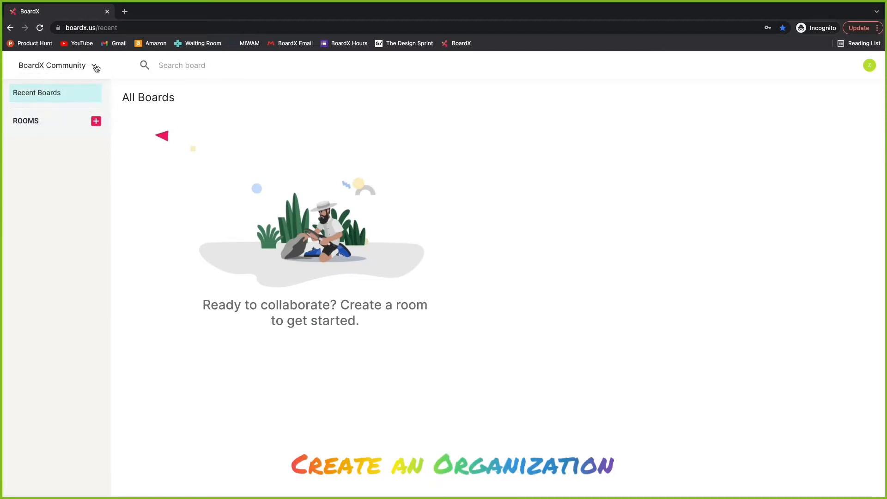
{"action": "left_click", "coordinate": [27, 66]}
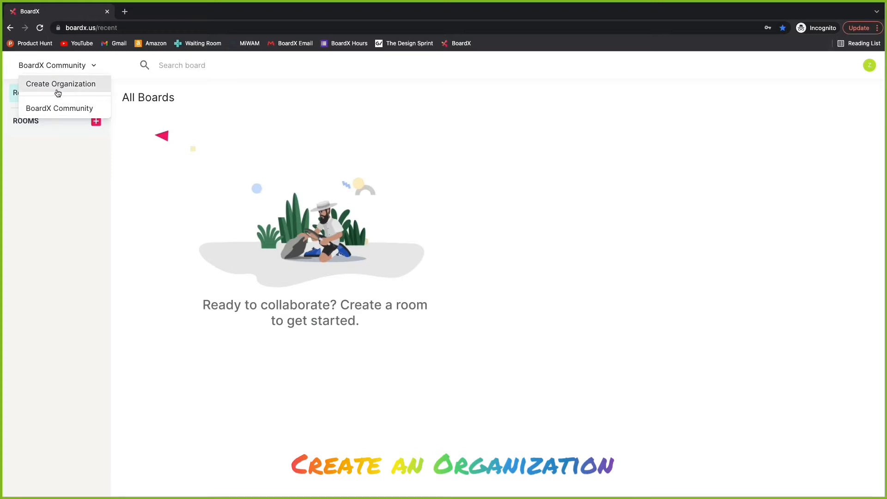
{"action": "left_click", "coordinate": [104, 87]}
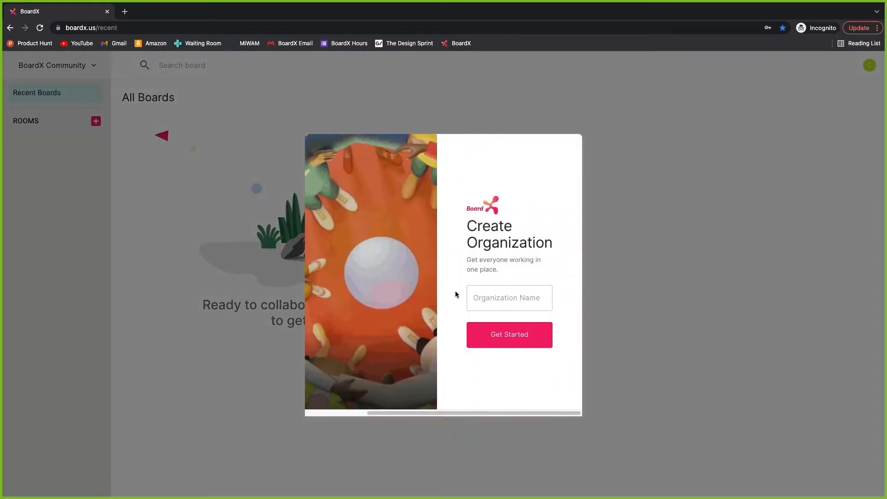
{"action": "left_click", "coordinate": [490, 303]}
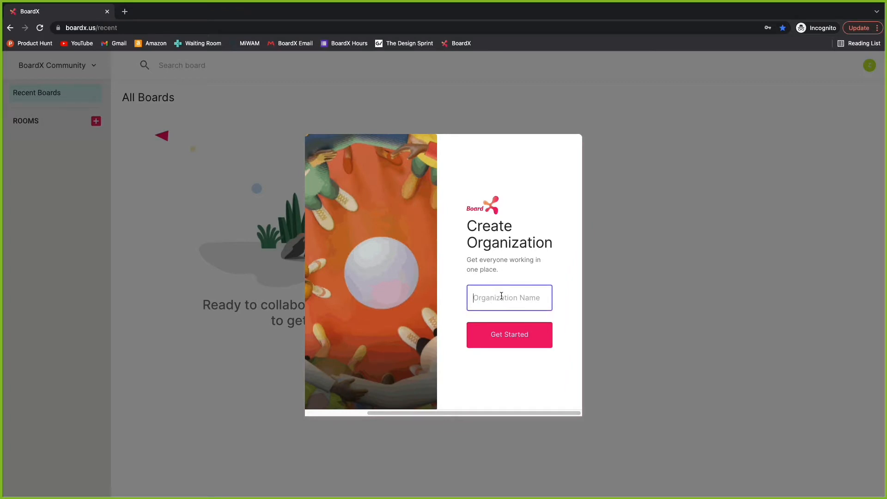
{"action": "type", "text": "Tutorials"}
{"action": "left_click", "coordinate": [524, 335]}
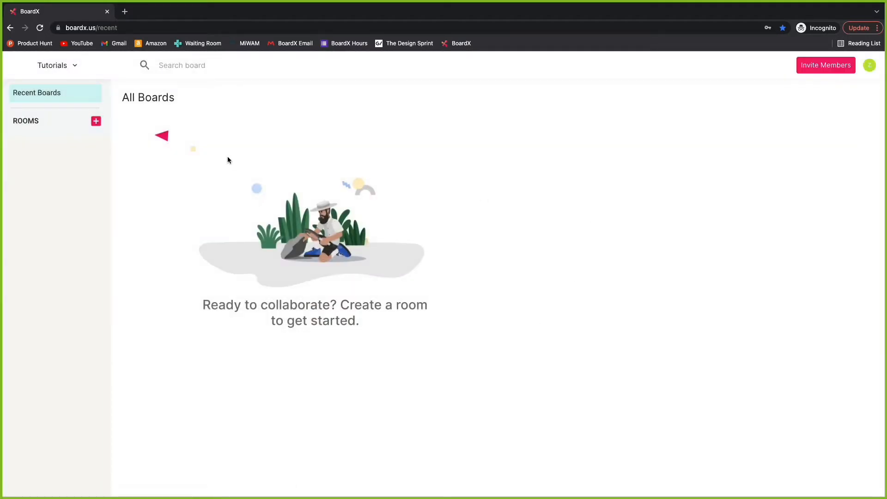
{"action": "left_click", "coordinate": [67, 67]}
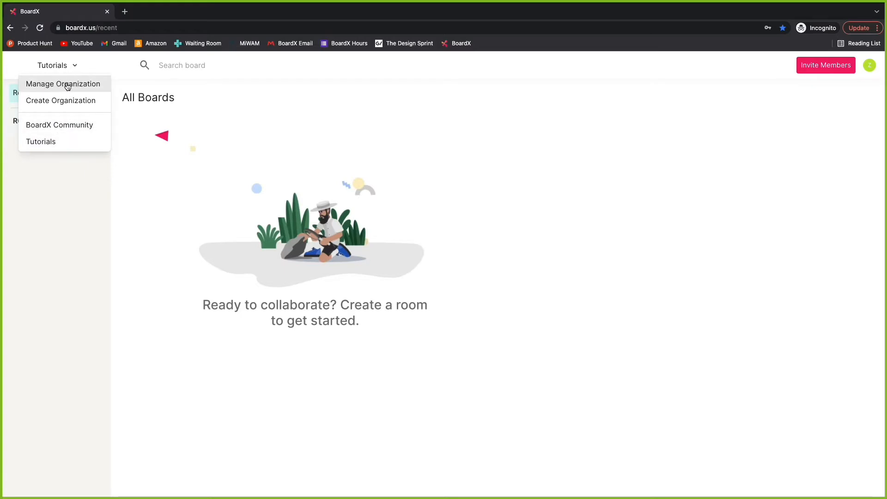
Switch to BoardX Community, then back to Tutorials, and reopen the organization menu.
{"action": "left_click", "coordinate": [60, 126]}
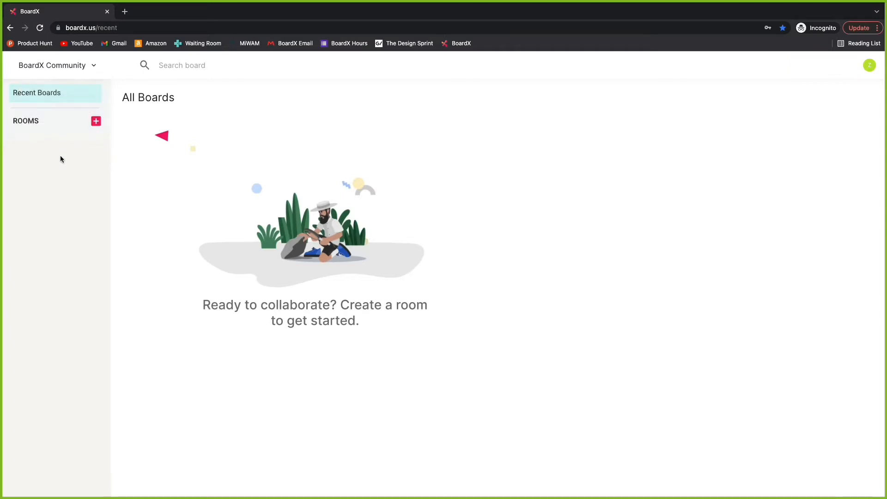
{"action": "left_click", "coordinate": [65, 68]}
{"action": "left_click", "coordinate": [66, 127]}
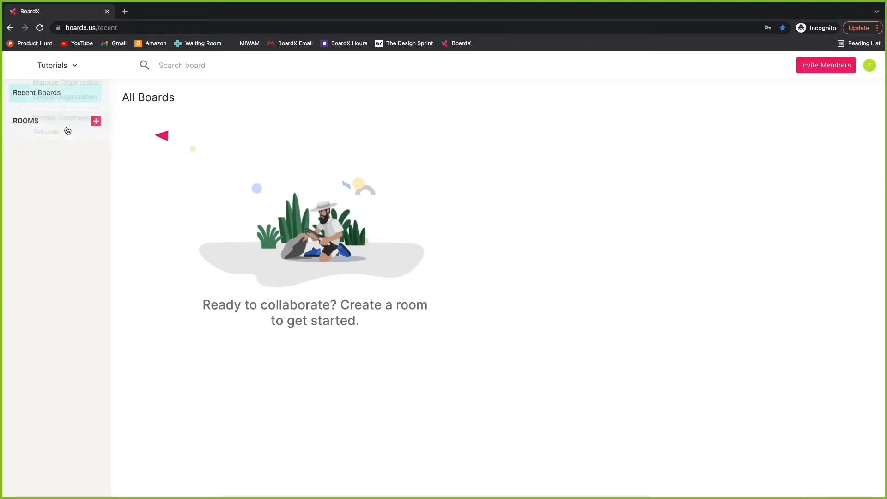
{"action": "left_click", "coordinate": [58, 65]}
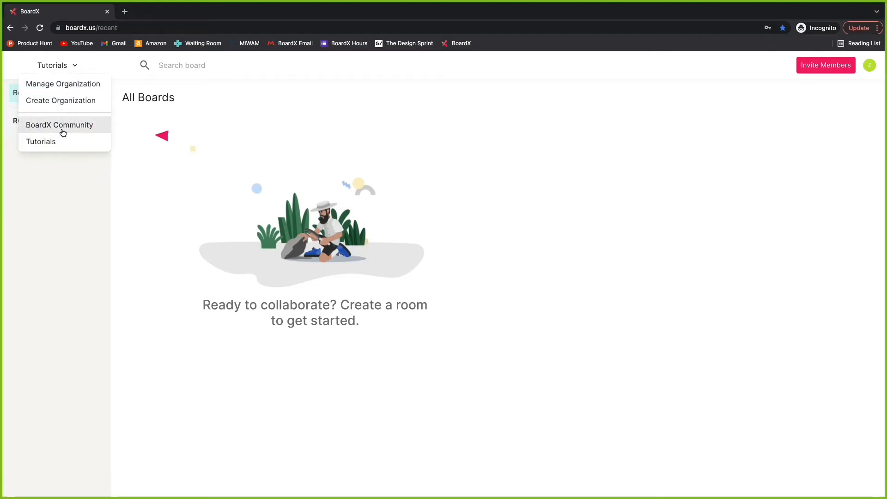
Open the Tutorials organization settings, copy its invitation link, and scroll the members table.
{"action": "left_click", "coordinate": [55, 86]}
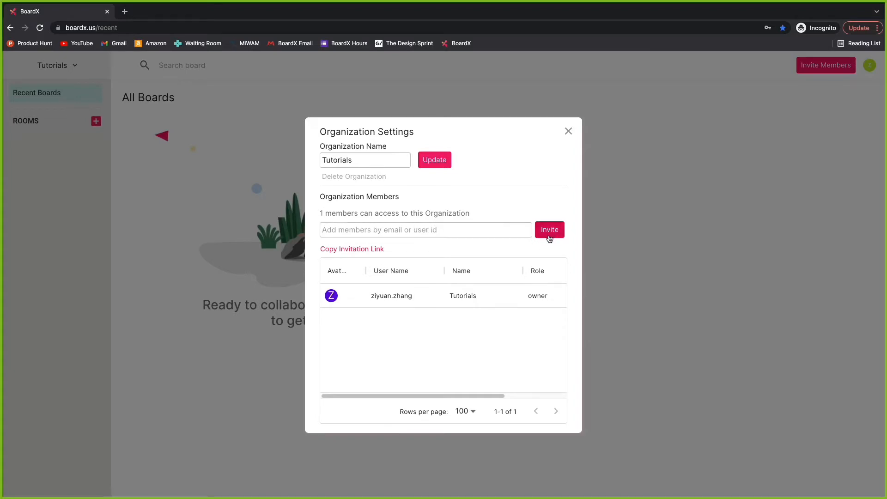
{"action": "left_click", "coordinate": [351, 252]}
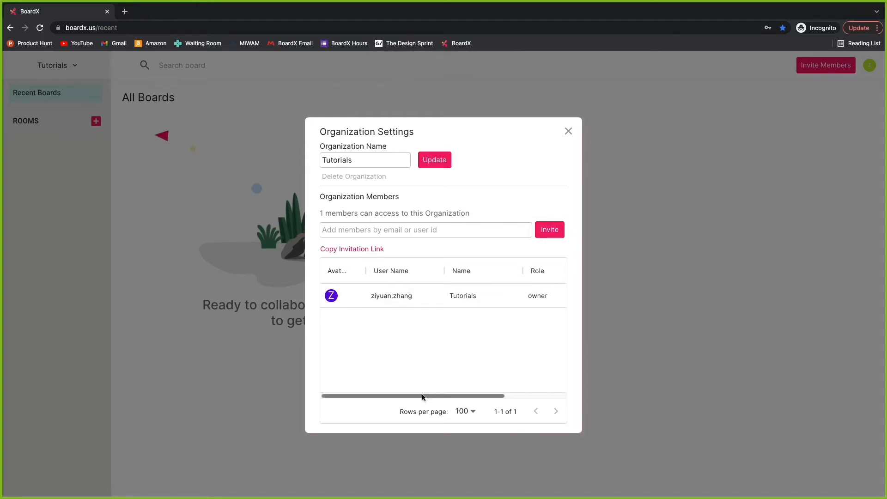
{"action": "left_click_drag", "start_coordinate": [422, 396], "coordinate": [391, 406]}
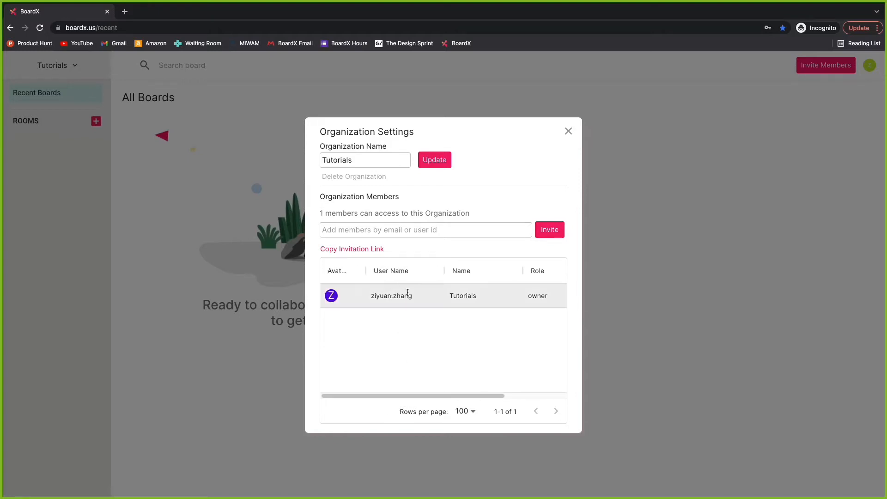
{"action": "left_click_drag", "start_coordinate": [402, 395], "coordinate": [482, 391]}
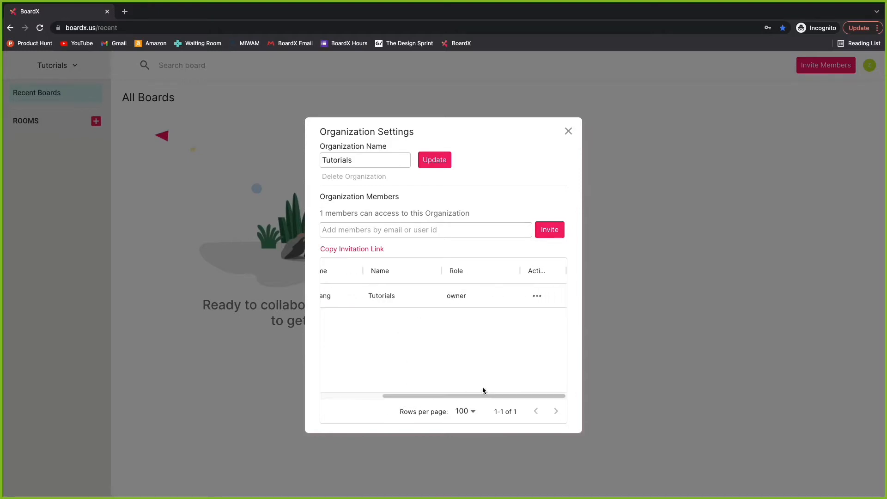
Check the owner's member actions without changing anything, then close the organization settings.
{"action": "left_click", "coordinate": [537, 299]}
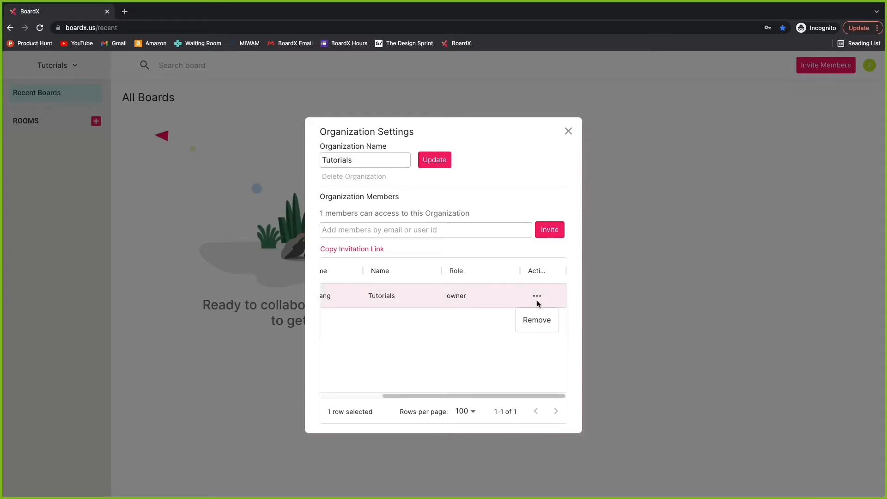
{"action": "left_click", "coordinate": [456, 347]}
{"action": "left_click_drag", "start_coordinate": [439, 397], "coordinate": [376, 398]}
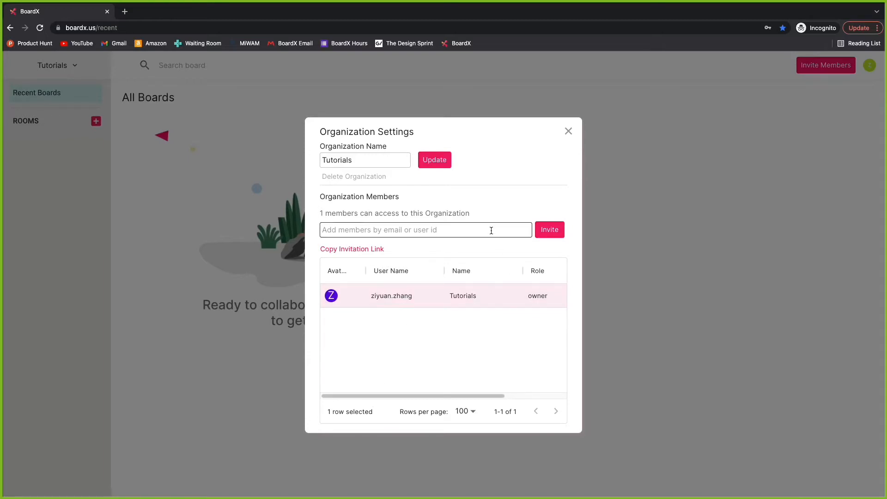
{"action": "left_click", "coordinate": [569, 132]}
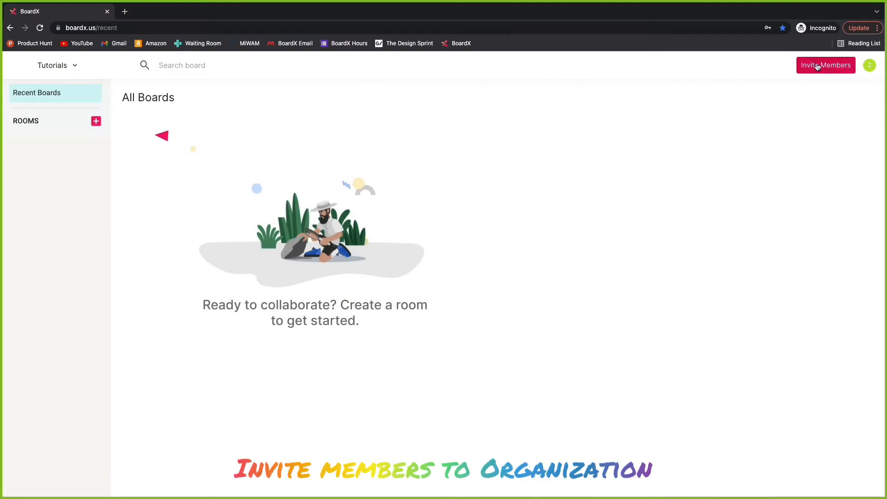
Open the Add Members to Organization form and close it without inviting anyone.
{"action": "left_click", "coordinate": [828, 75]}
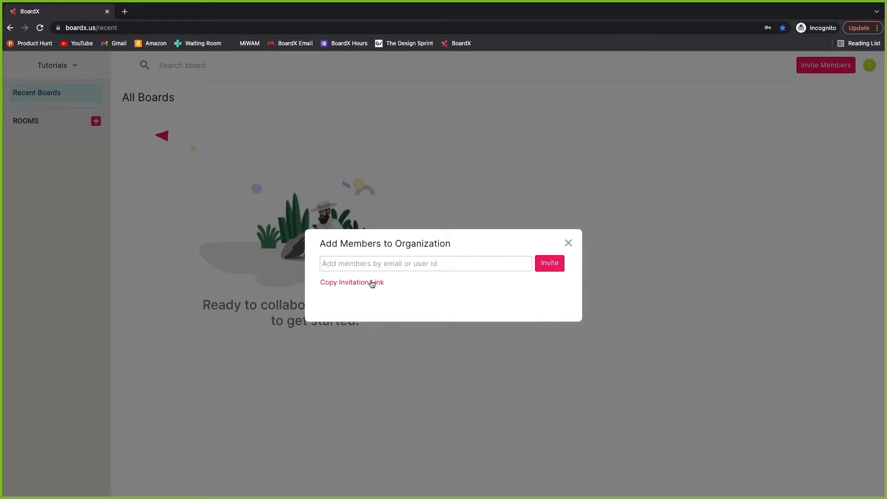
{"action": "left_click", "coordinate": [569, 244]}
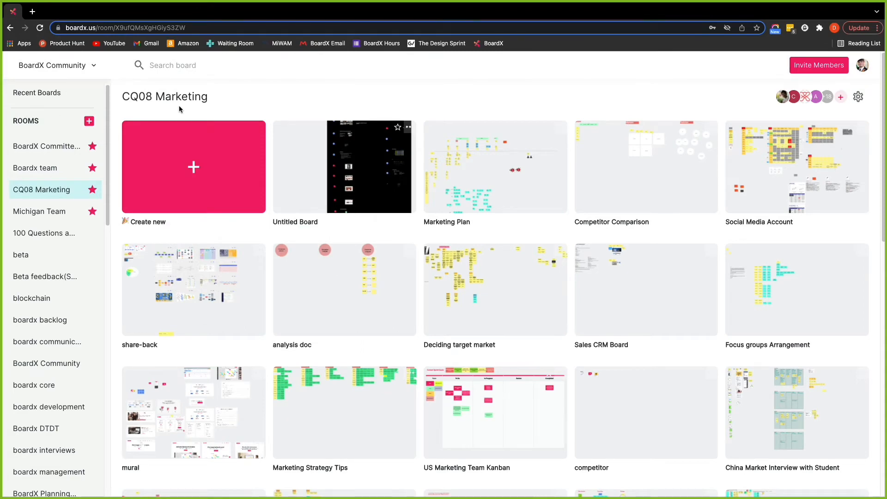
Create a new room named 'My Tutorial Room'.
{"action": "left_click", "coordinate": [89, 121]}
{"action": "left_click", "coordinate": [452, 277]}
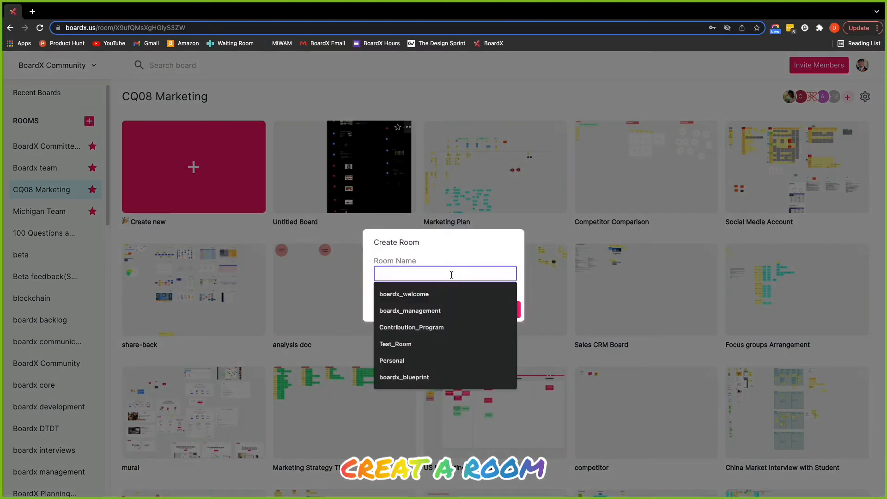
{"action": "type", "text": "My Tuto"}
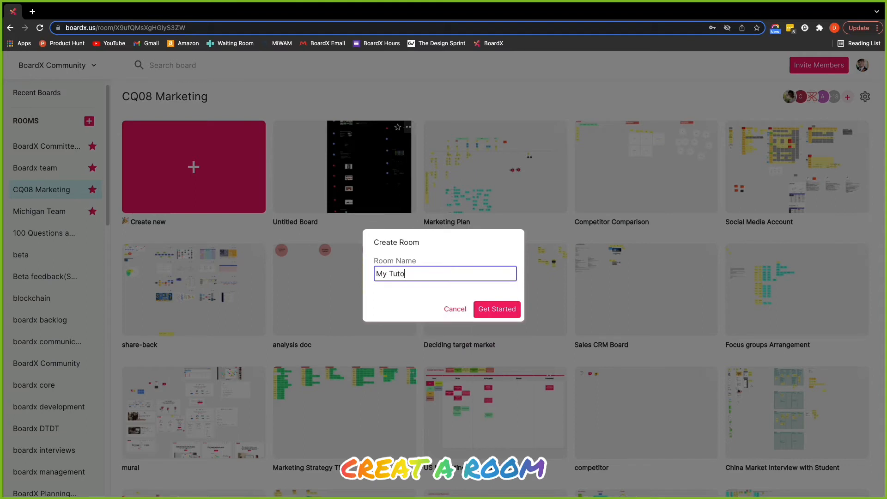
{"action": "type", "text": "rial Room"}
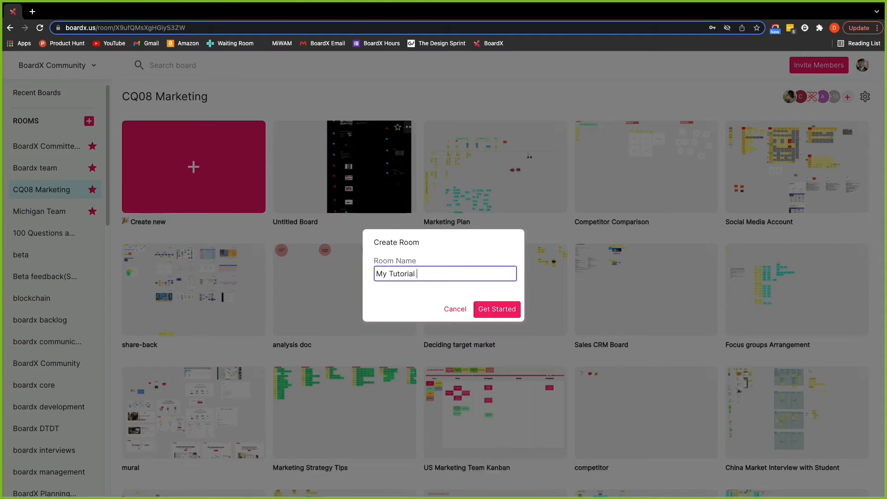
{"action": "left_click", "coordinate": [499, 307]}
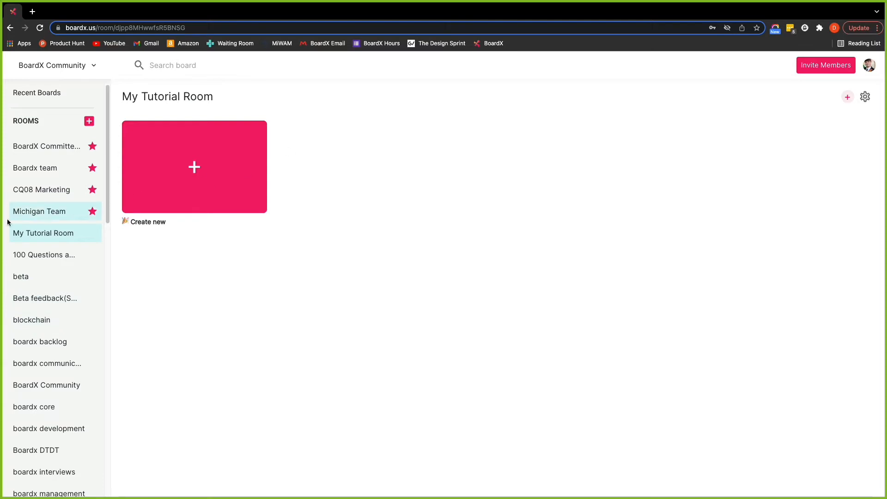
{"action": "scroll", "coordinate": [14, 231], "scroll_direction": "down", "scroll_amount": 2}
{"action": "scroll", "coordinate": [15, 232], "scroll_direction": "up", "scroll_amount": 2}
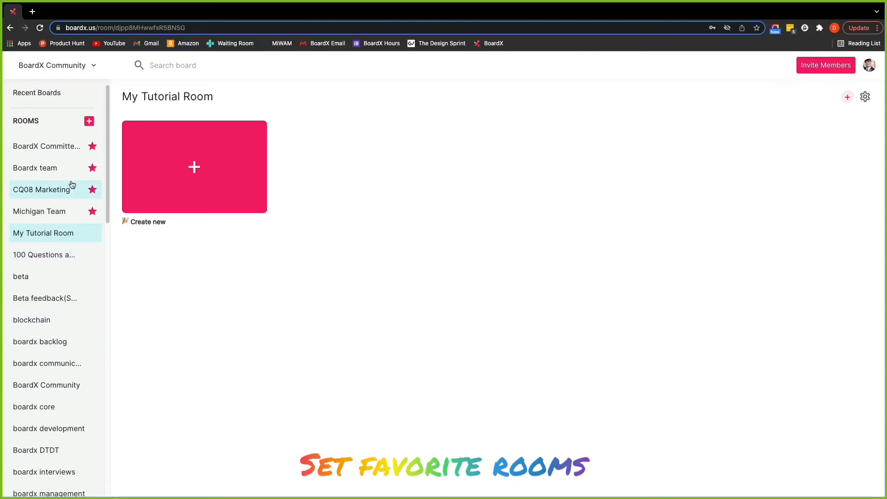
{"action": "scroll", "coordinate": [35, 386], "scroll_direction": "down", "scroll_amount": 2}
{"action": "scroll", "coordinate": [35, 386], "scroll_direction": "down", "scroll_amount": 4}
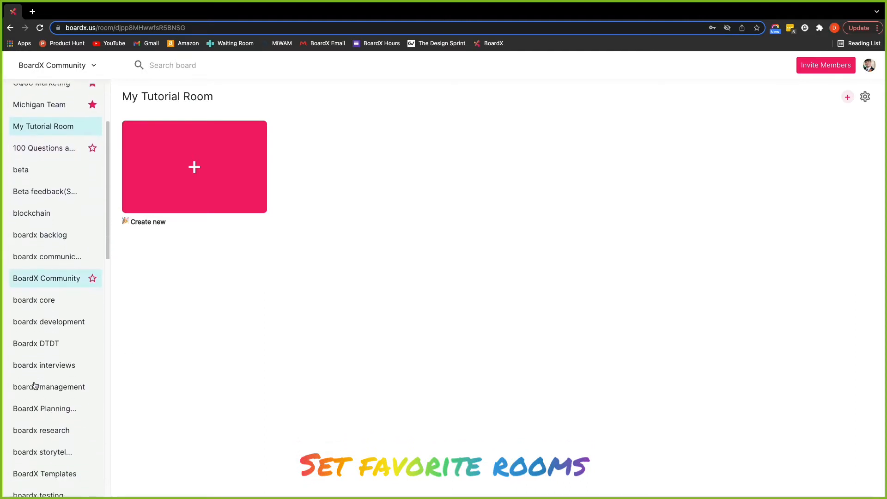
{"action": "scroll", "coordinate": [56, 368], "scroll_direction": "up", "scroll_amount": 6}
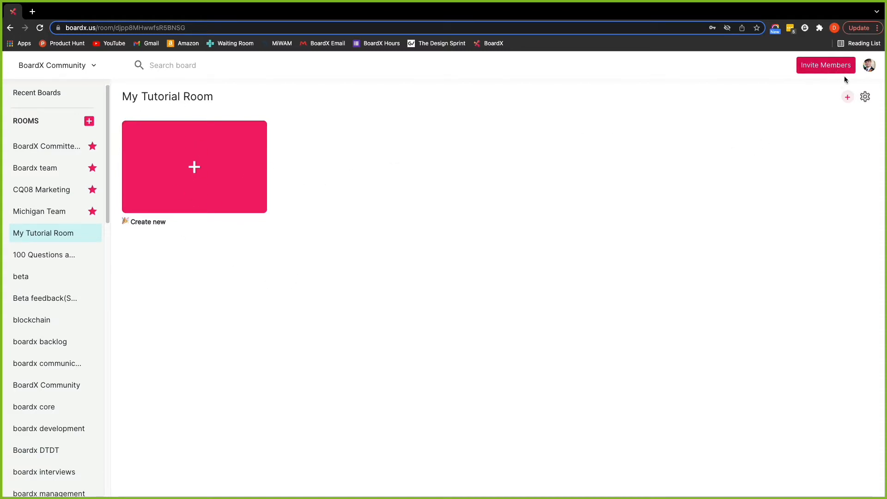
Invite a member to My Tutorial Room by their user ID, then close the invite form.
{"action": "left_click", "coordinate": [849, 99]}
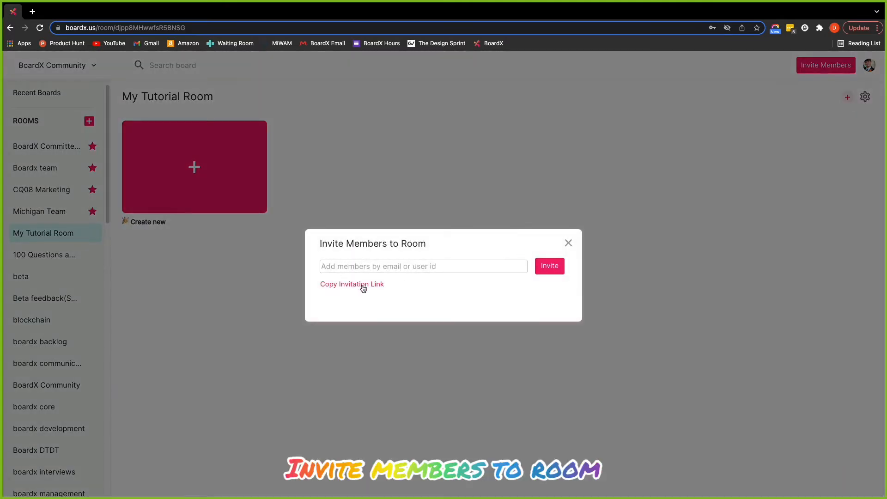
{"action": "left_click", "coordinate": [407, 267]}
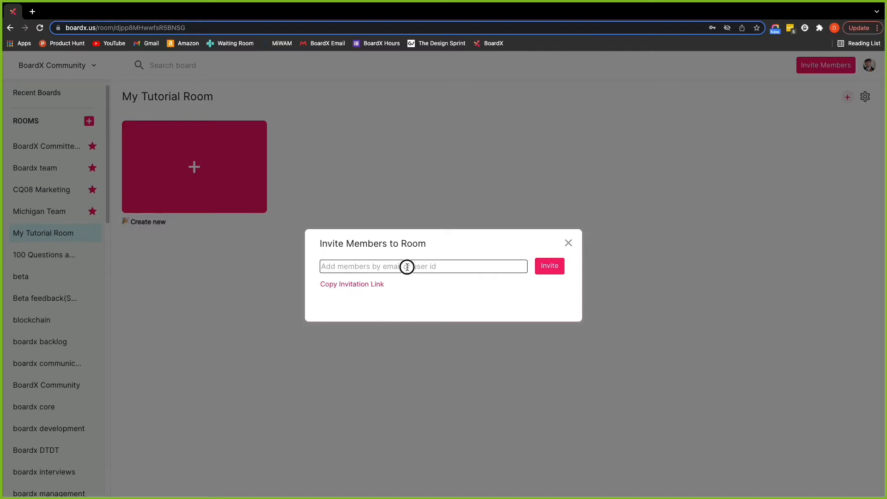
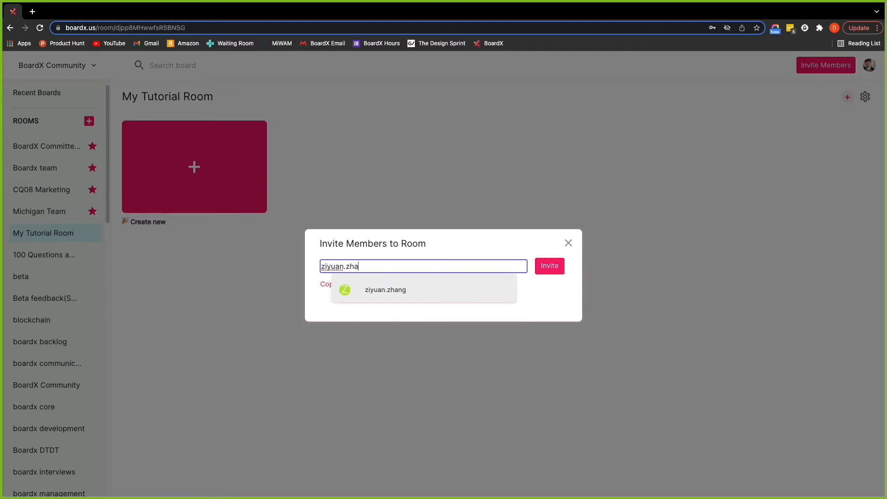
{"action": "left_click", "coordinate": [406, 292]}
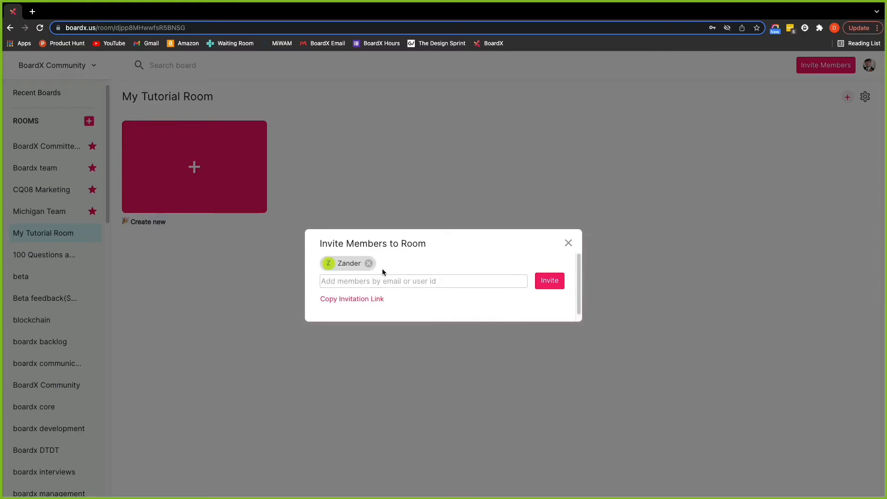
{"action": "left_click", "coordinate": [549, 286]}
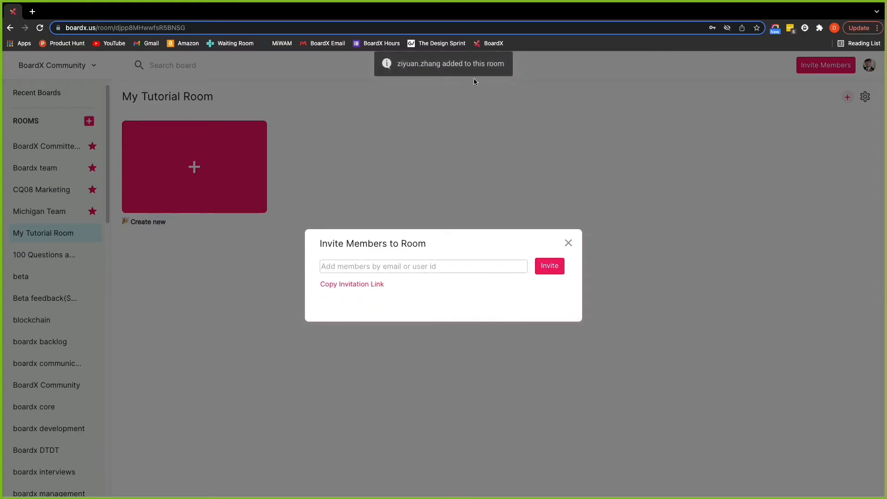
{"action": "left_click", "coordinate": [568, 244]}
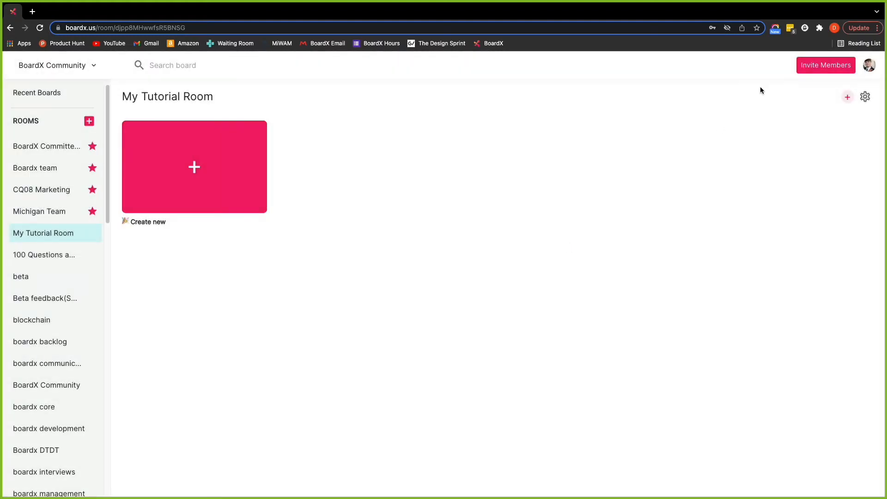
Open My Tutorial Room's settings and check the new member's and owner's role options without changing them.
{"action": "left_click", "coordinate": [865, 98]}
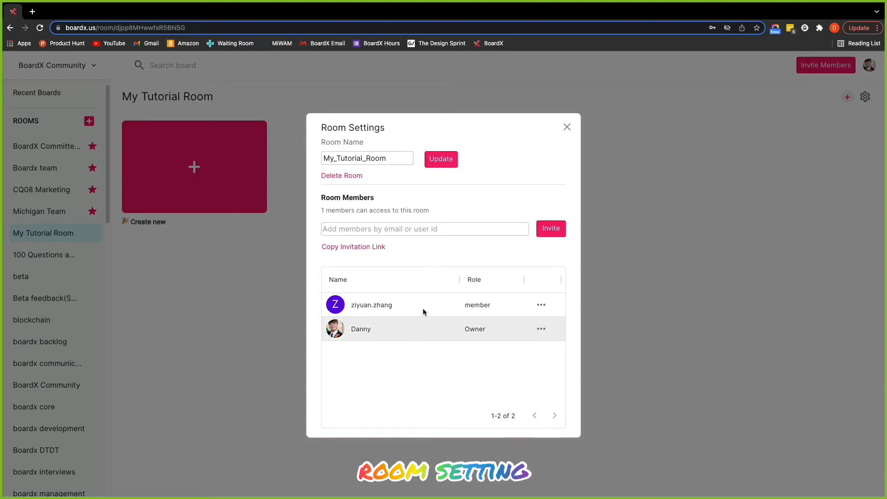
{"action": "left_click", "coordinate": [542, 305]}
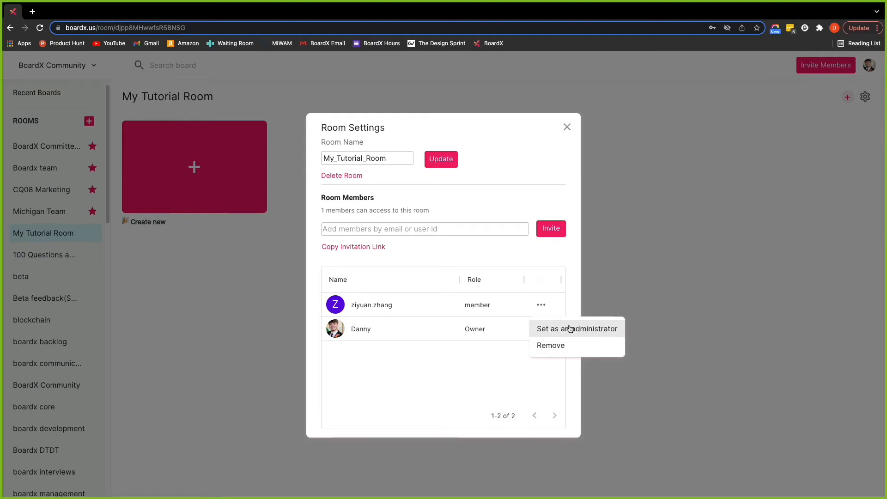
{"action": "left_click", "coordinate": [492, 359]}
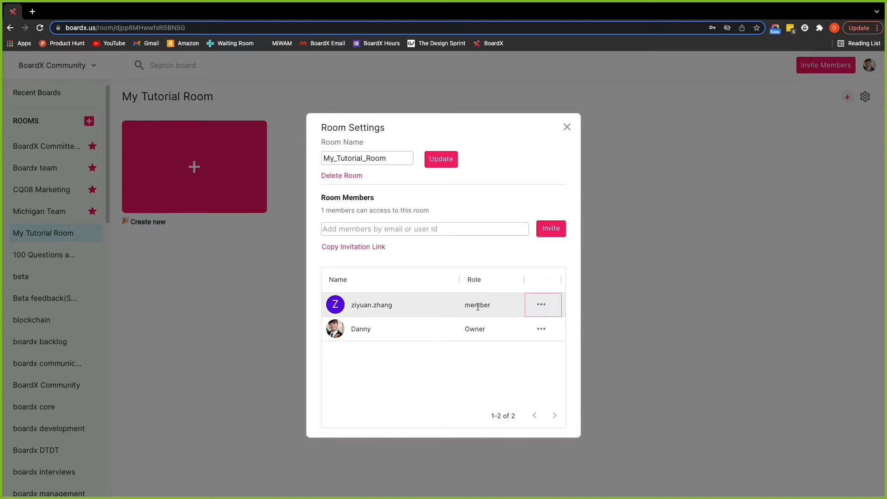
{"action": "left_click", "coordinate": [539, 333]}
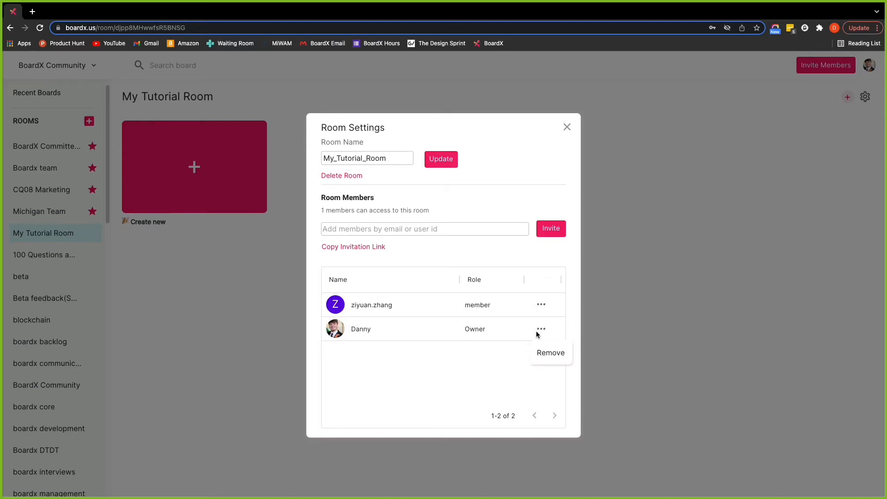
{"action": "left_click", "coordinate": [493, 359]}
Inspect the add-member and room name fields, leave them unchanged, and close Room Settings.
{"action": "left_click", "coordinate": [377, 227]}
{"action": "left_click", "coordinate": [388, 158]}
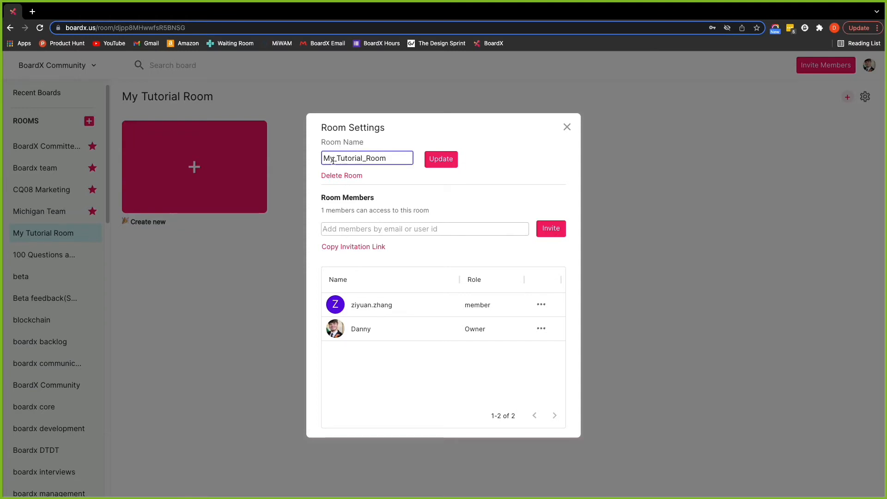
{"action": "left_click", "coordinate": [387, 142]}
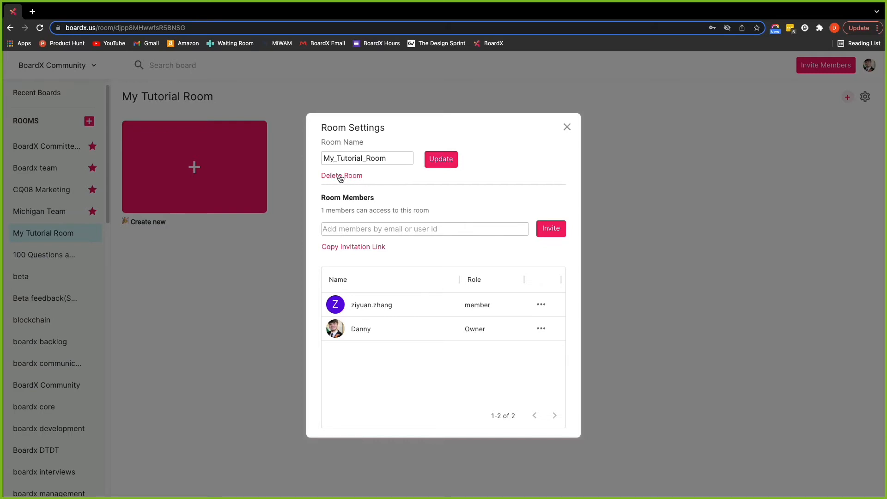
{"action": "left_click", "coordinate": [568, 128]}
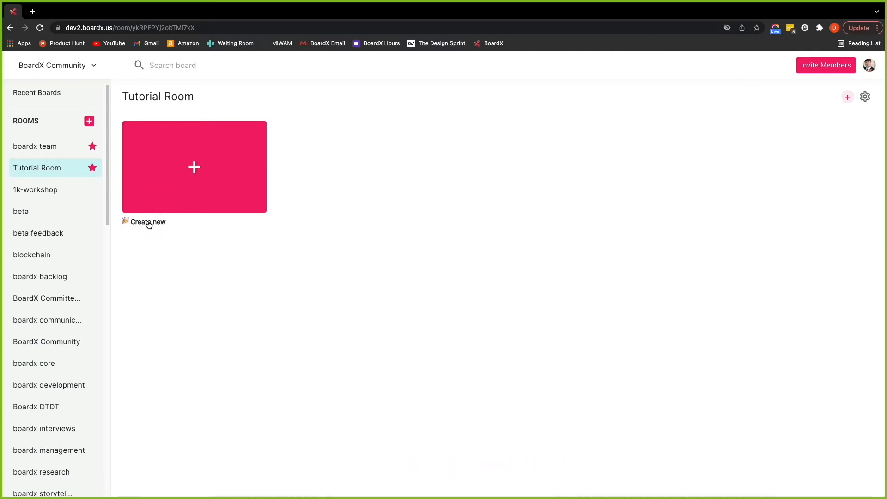
Create a new board named Board1 in Tutorial Room and open it.
{"action": "left_click", "coordinate": [189, 189]}
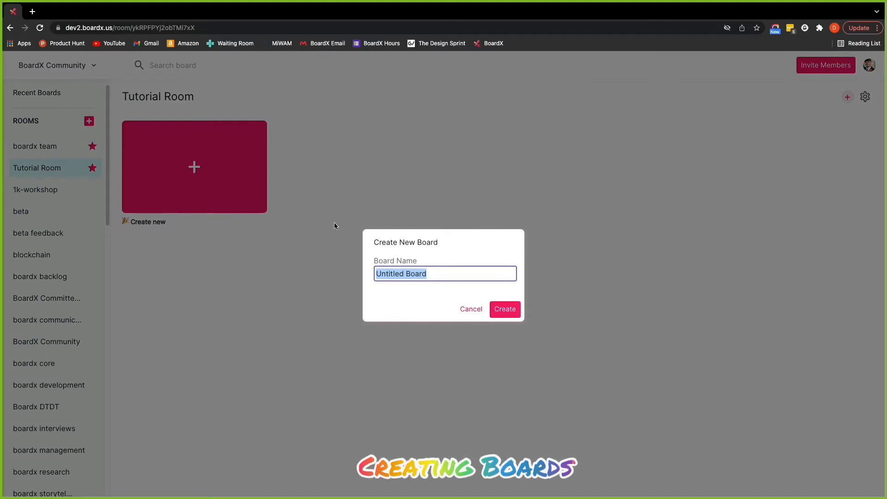
{"action": "type", "text": "Board"}
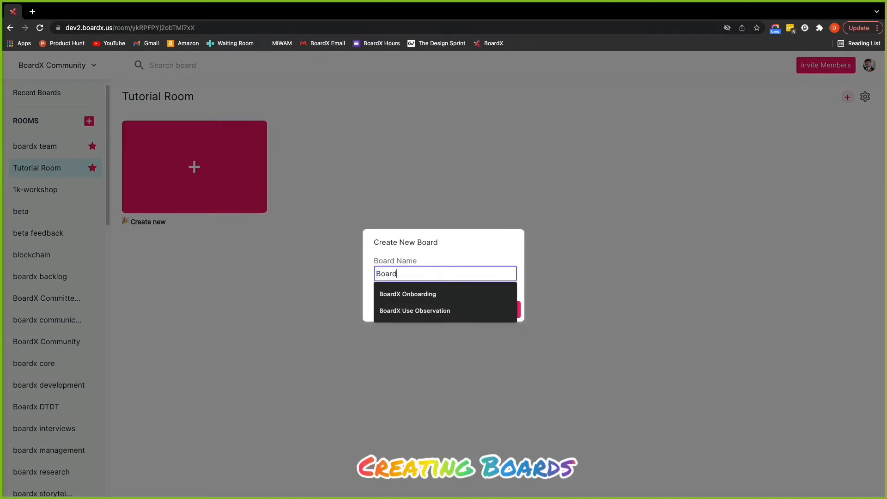
{"action": "type", "text": "1"}
{"action": "left_click", "coordinate": [506, 312]}
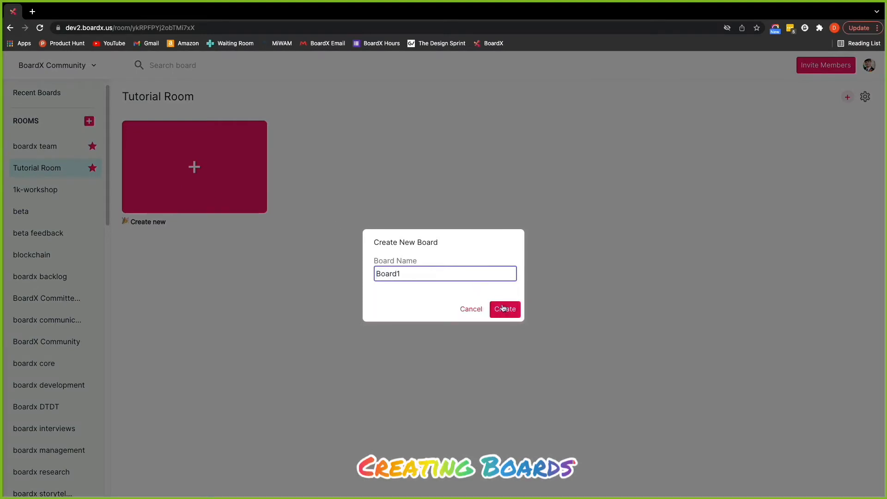
{"action": "left_click", "coordinate": [505, 310]}
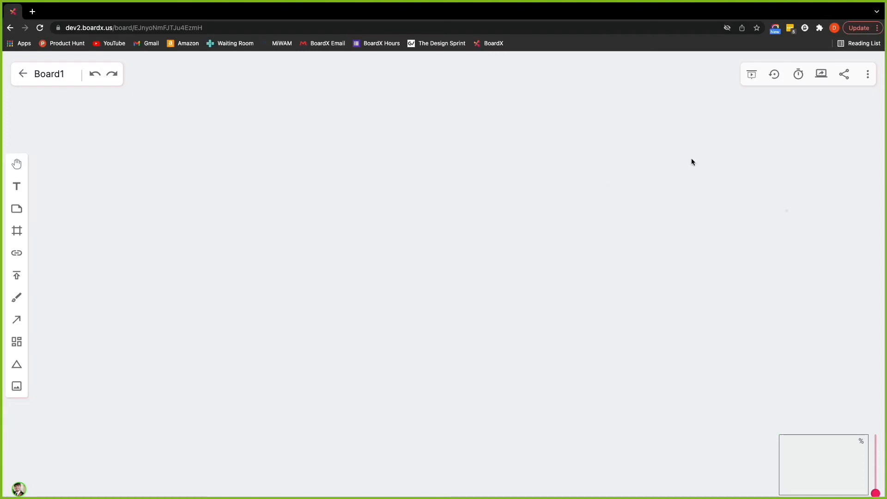
View Board1's invitation link in the Share panel, then return to the room.
{"action": "left_click", "coordinate": [848, 76]}
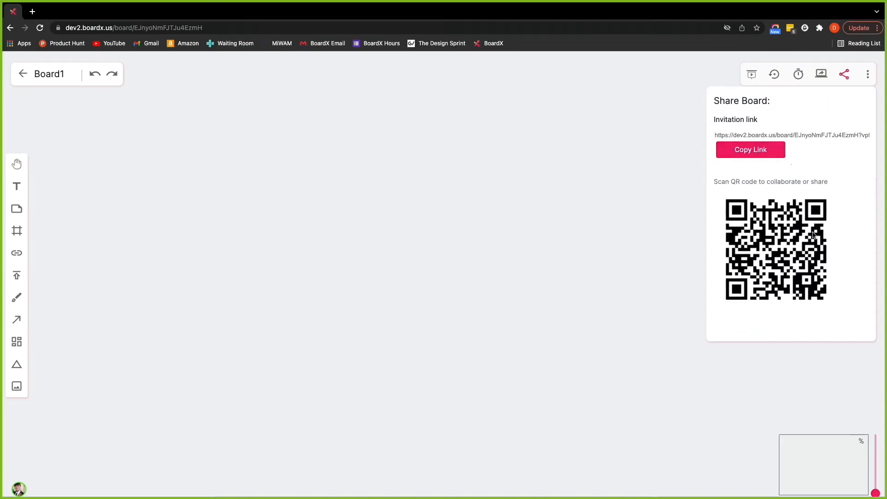
{"action": "left_click", "coordinate": [845, 76]}
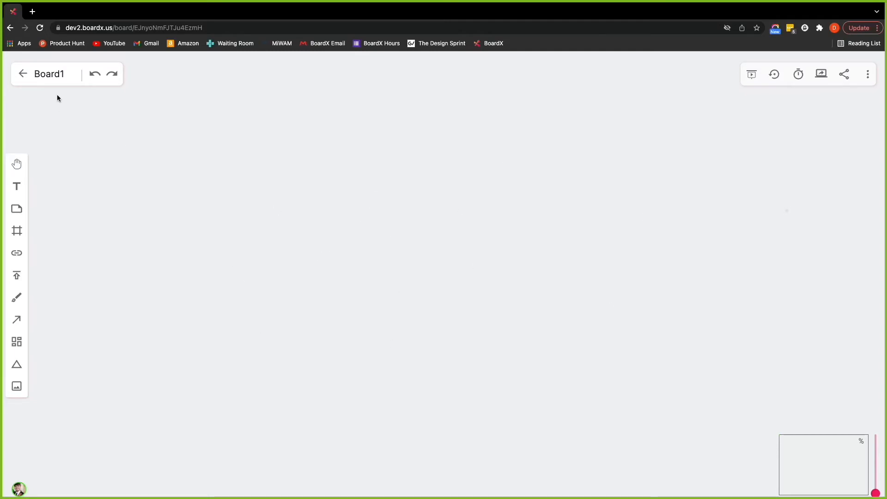
{"action": "left_click", "coordinate": [21, 75]}
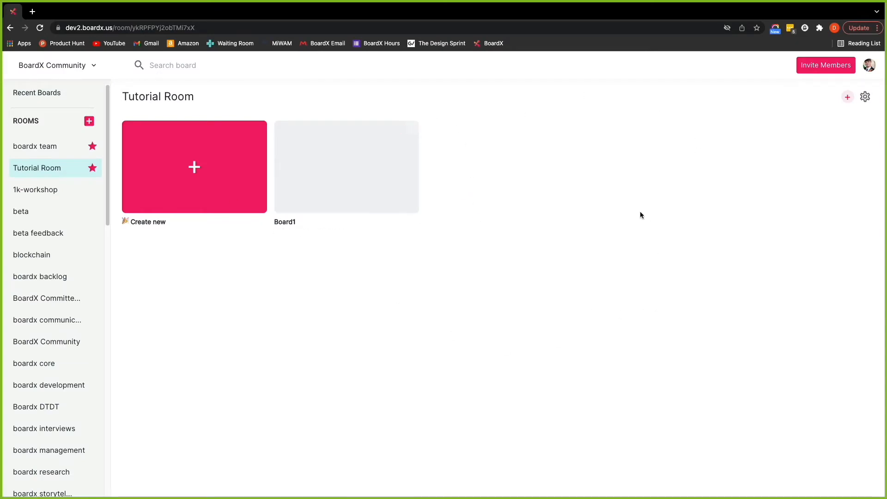
Create a board named board2 and go back to the Tutorial Room.
{"action": "left_click", "coordinate": [182, 190]}
{"action": "type", "text": "board2"}
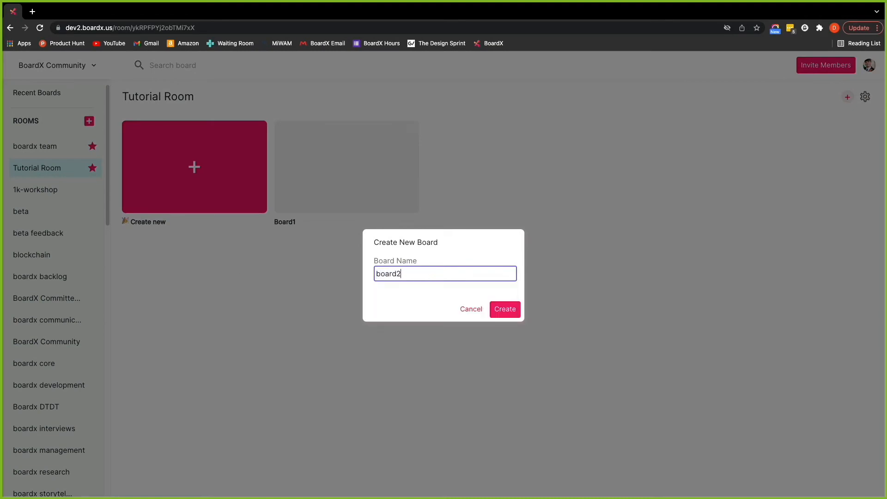
{"action": "key", "text": "Return"}
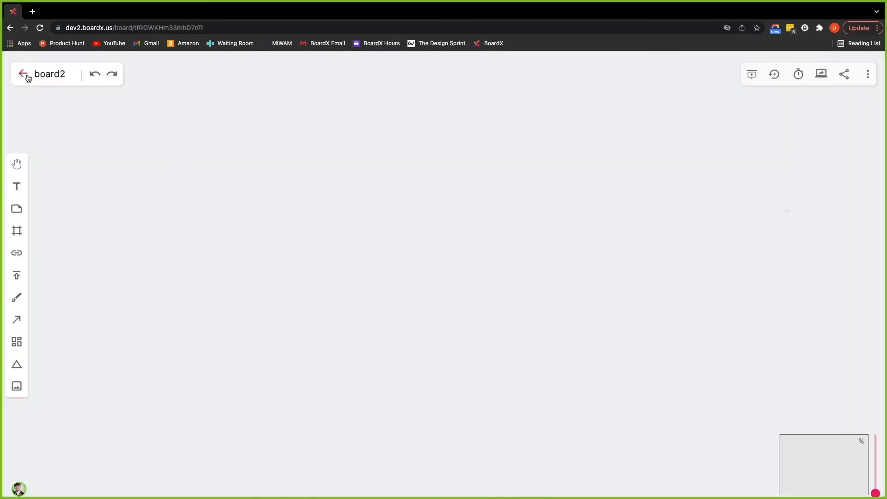
{"action": "left_click", "coordinate": [25, 76]}
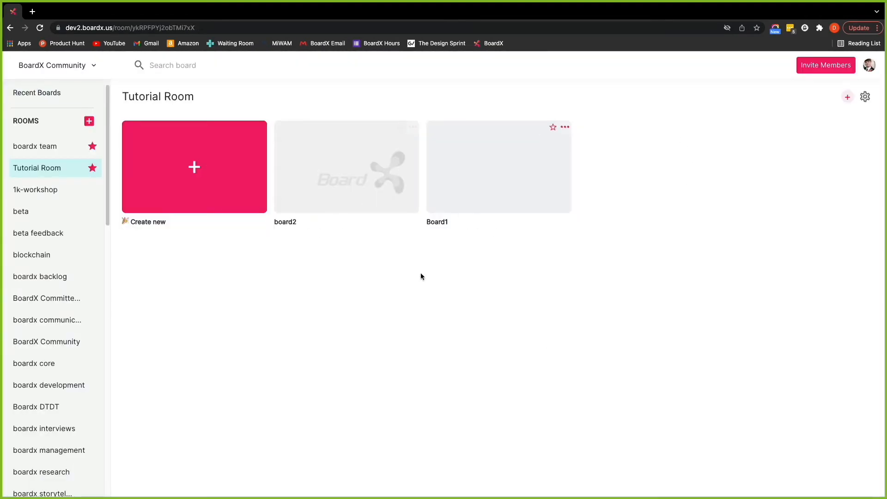
Open Board1, view its invitation link and QR code, then return to the board list.
{"action": "left_click", "coordinate": [544, 168]}
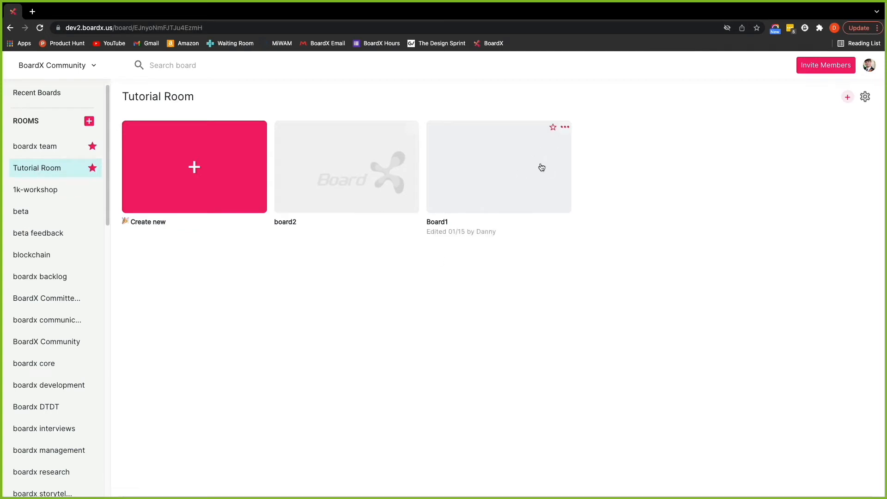
{"action": "left_click", "coordinate": [845, 75]}
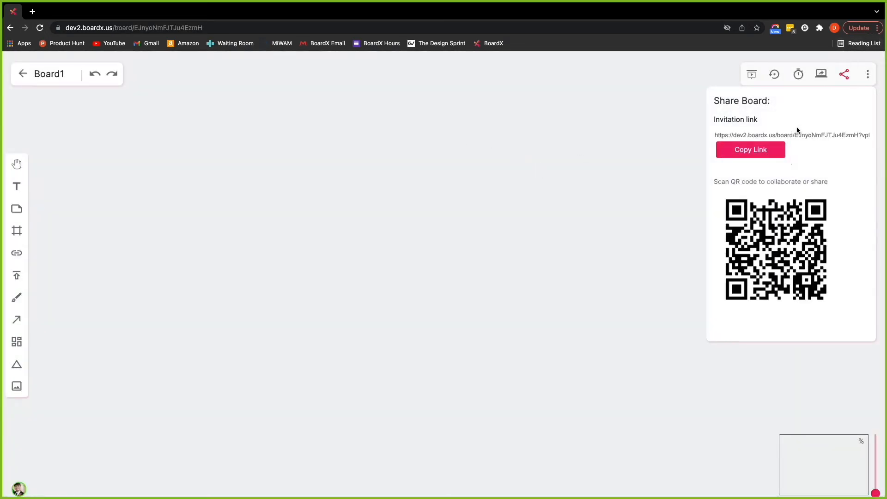
{"action": "left_click", "coordinate": [208, 160]}
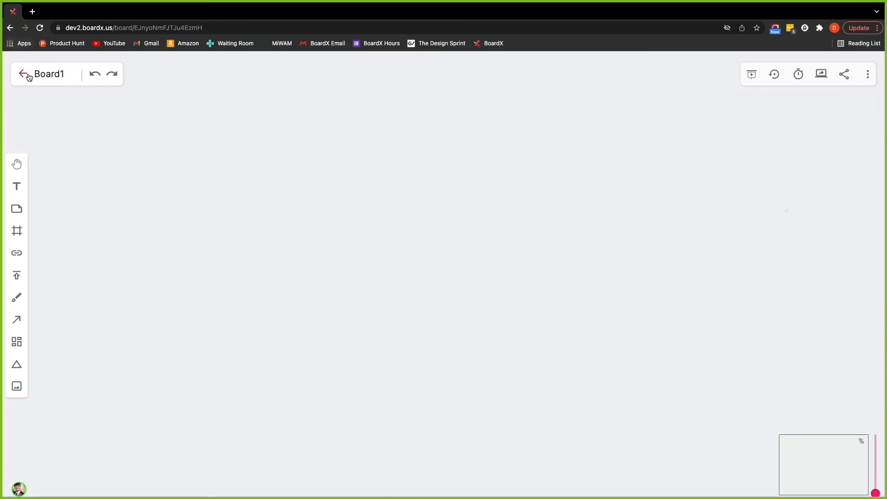
{"action": "left_click", "coordinate": [26, 75]}
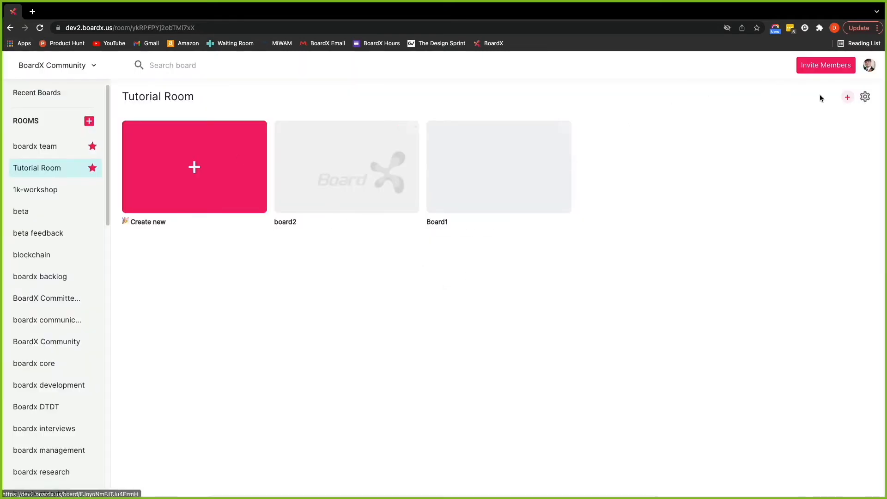
{"action": "left_click", "coordinate": [847, 98]}
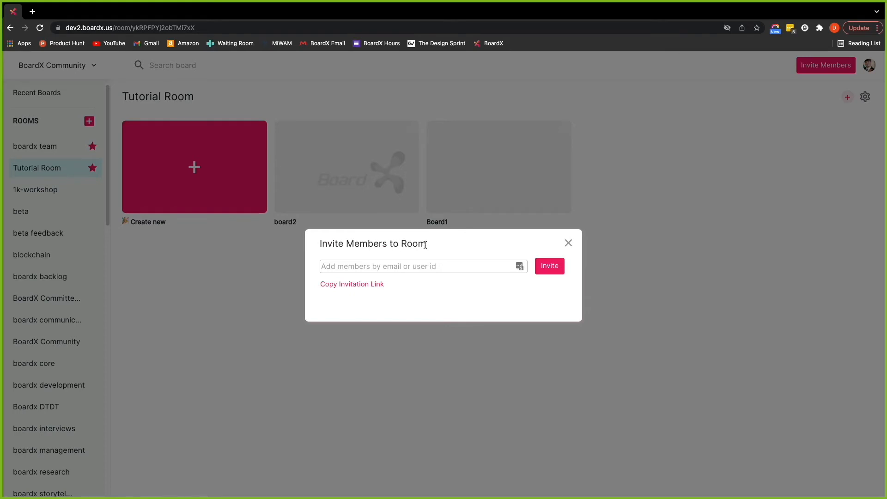
{"action": "left_click", "coordinate": [568, 242]}
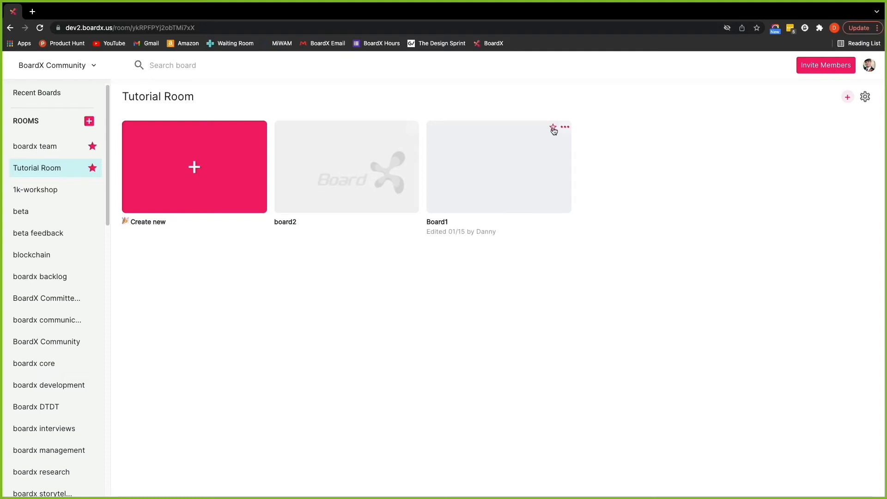
Star Board1 as a favourite, browse Recent Boards, and come back to Tutorial Room.
{"action": "left_click", "coordinate": [554, 129]}
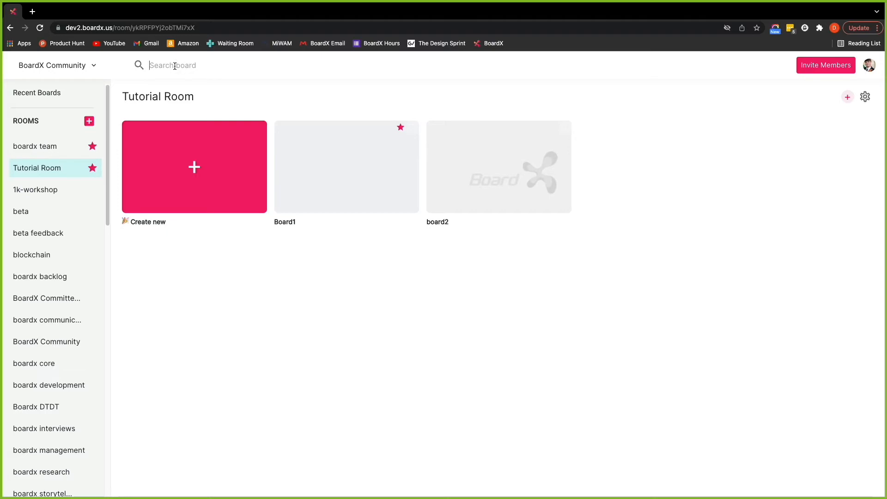
{"action": "left_click", "coordinate": [199, 66]}
{"action": "left_click", "coordinate": [43, 96]}
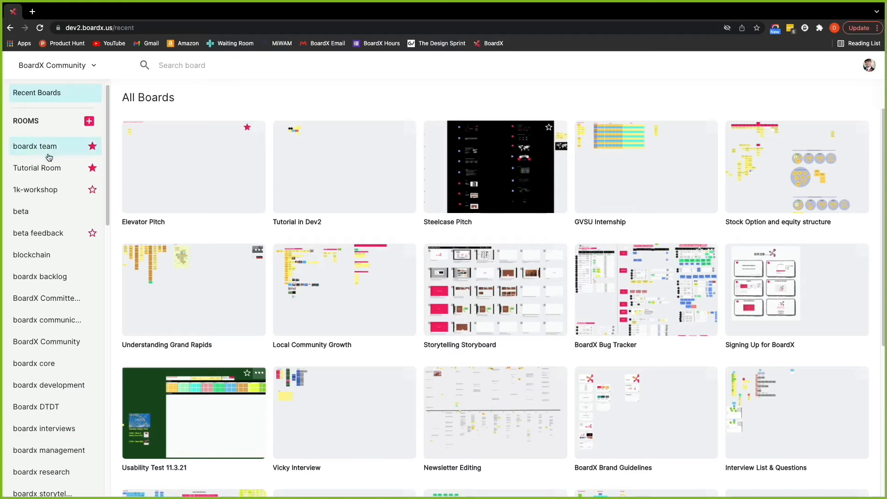
{"action": "left_click", "coordinate": [51, 174]}
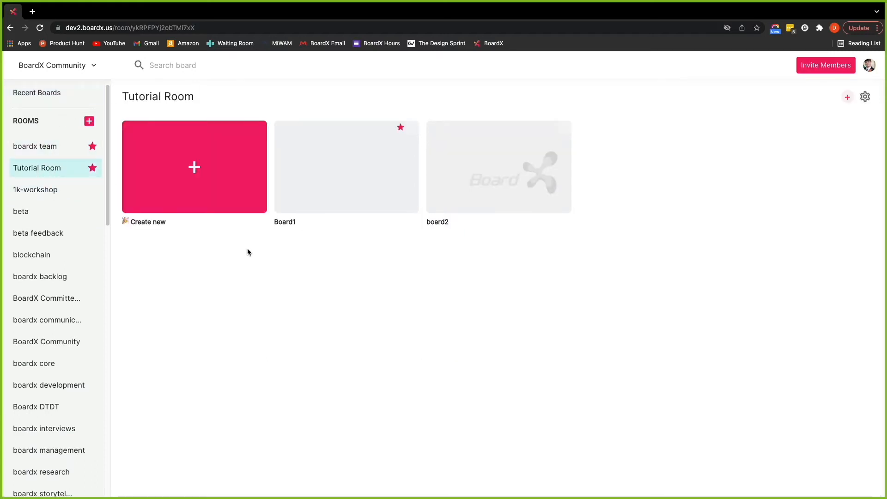
Search the boards for 'boar', then trim the search text.
{"action": "left_click", "coordinate": [224, 65]}
{"action": "type", "text": "boar"}
{"action": "key", "text": "BackSpace"}
{"action": "key", "text": "BackSpace"}
{"action": "key", "text": "BackSpace"}
{"action": "mouse_move", "coordinate": [413, 136]}
{"action": "mouse_move", "coordinate": [567, 130]}
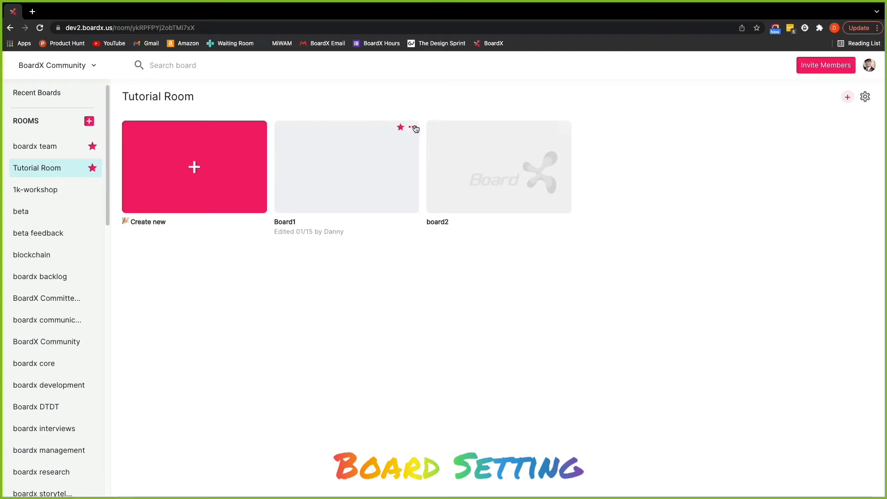
Rename Board1 to Board3 by appending 3 to its name, then duplicate Board3 from its options menu.
{"action": "left_click", "coordinate": [412, 128]}
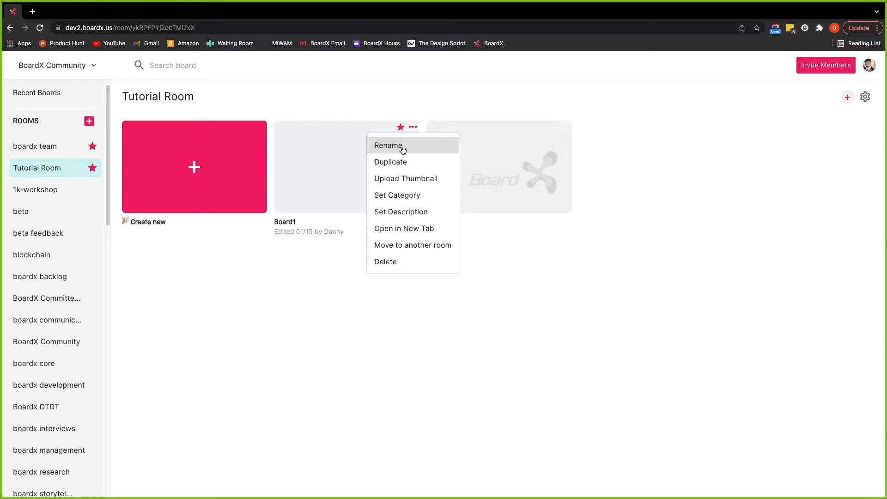
{"action": "left_click", "coordinate": [408, 147]}
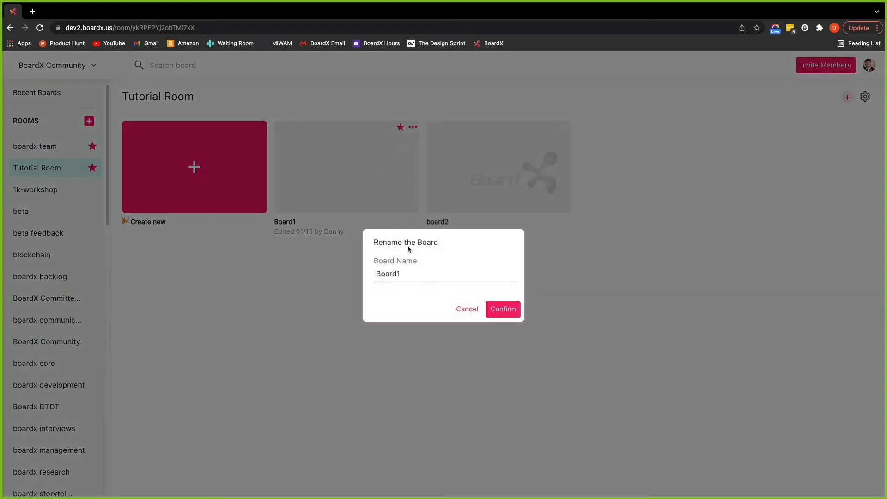
{"action": "left_click", "coordinate": [424, 275]}
{"action": "type", "text": "3"}
{"action": "left_click", "coordinate": [502, 309]}
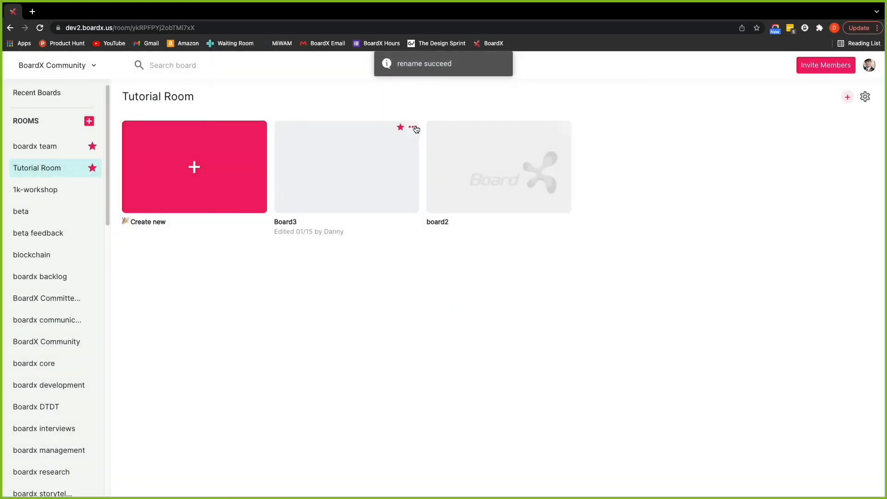
{"action": "left_click", "coordinate": [412, 127]}
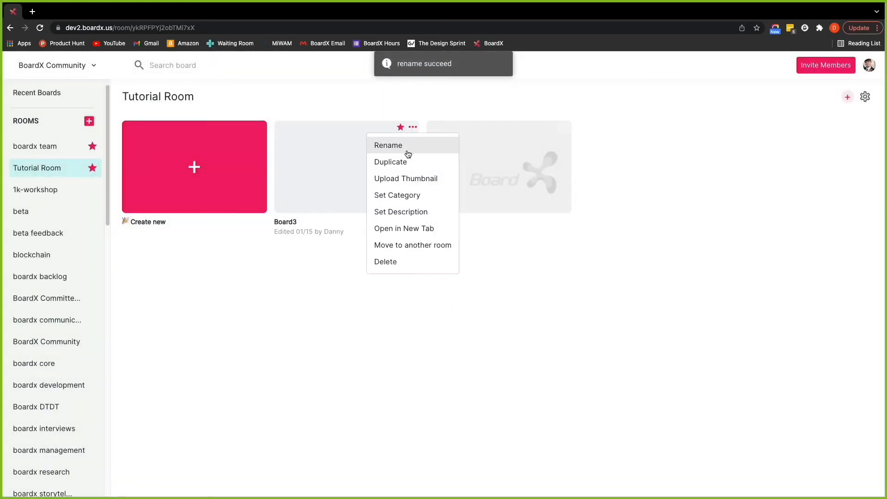
{"action": "left_click", "coordinate": [421, 163]}
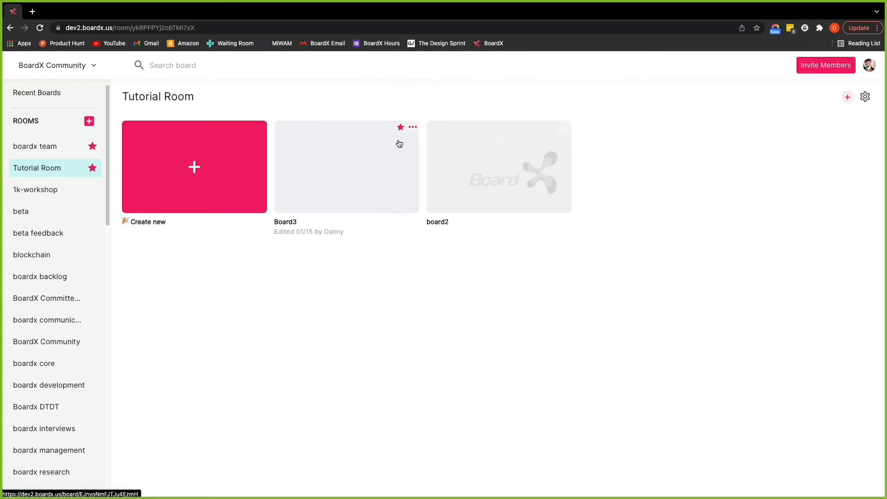
Glance at Board3's options, browse the boardx team room, then return to Tutorial Room and reopen Board3's options.
{"action": "left_click", "coordinate": [412, 127]}
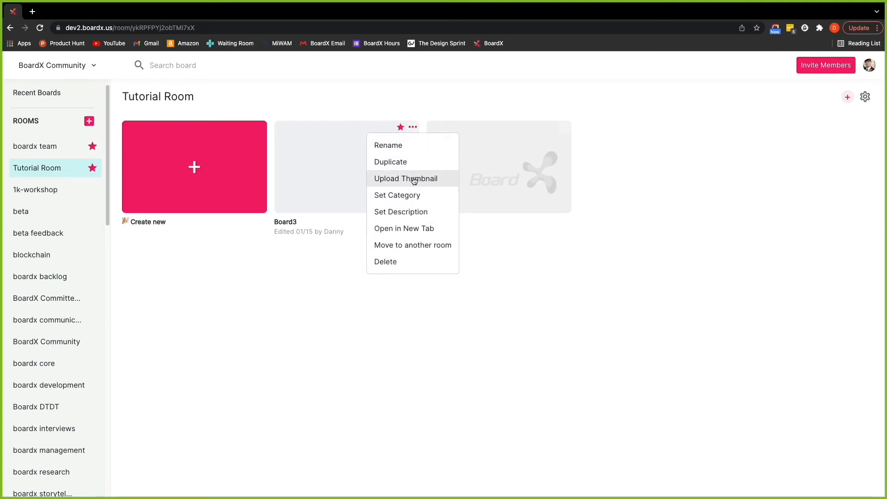
{"action": "left_click", "coordinate": [328, 273]}
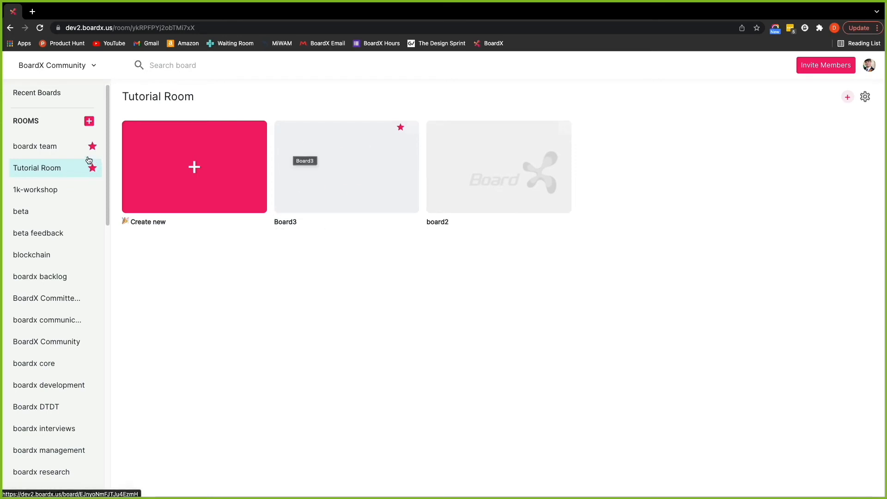
{"action": "left_click", "coordinate": [64, 146]}
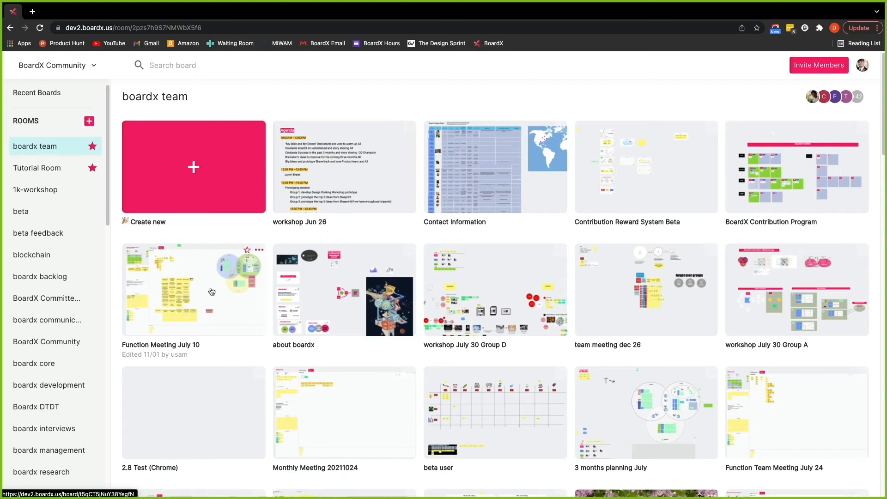
{"action": "left_click", "coordinate": [60, 171]}
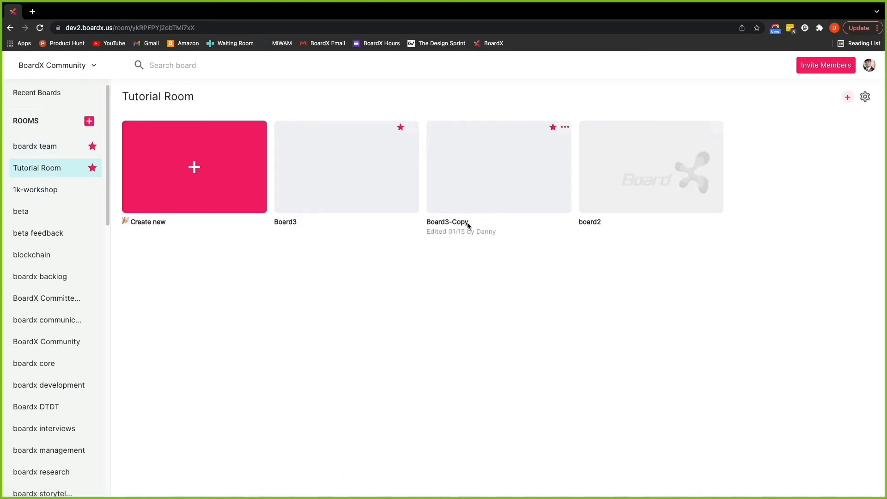
{"action": "left_click", "coordinate": [413, 127]}
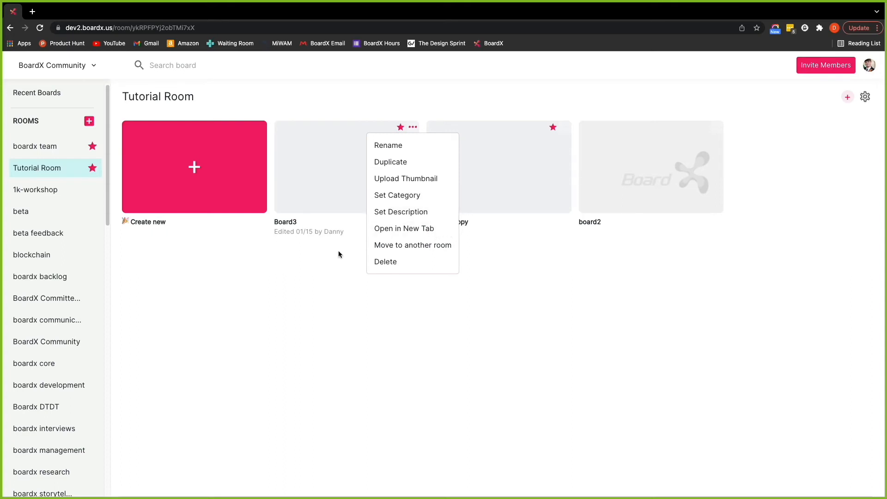
{"action": "left_click", "coordinate": [382, 229]}
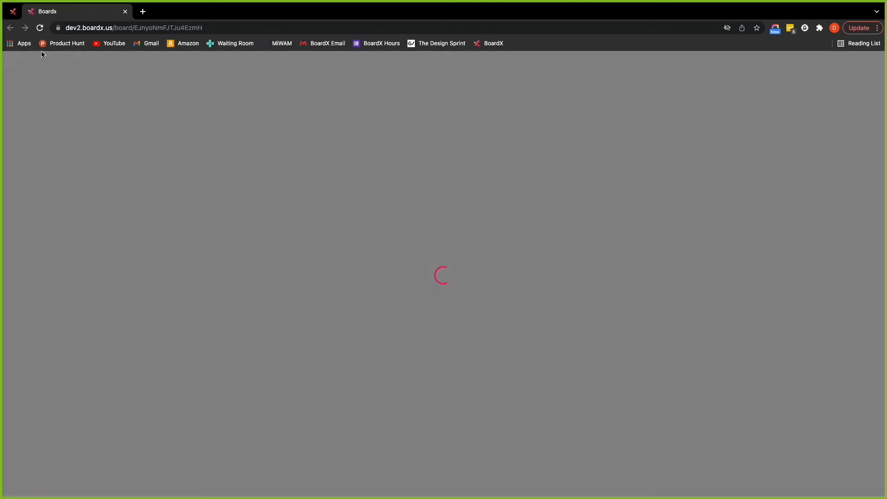
{"action": "left_click", "coordinate": [12, 12]}
{"action": "left_click", "coordinate": [304, 263]}
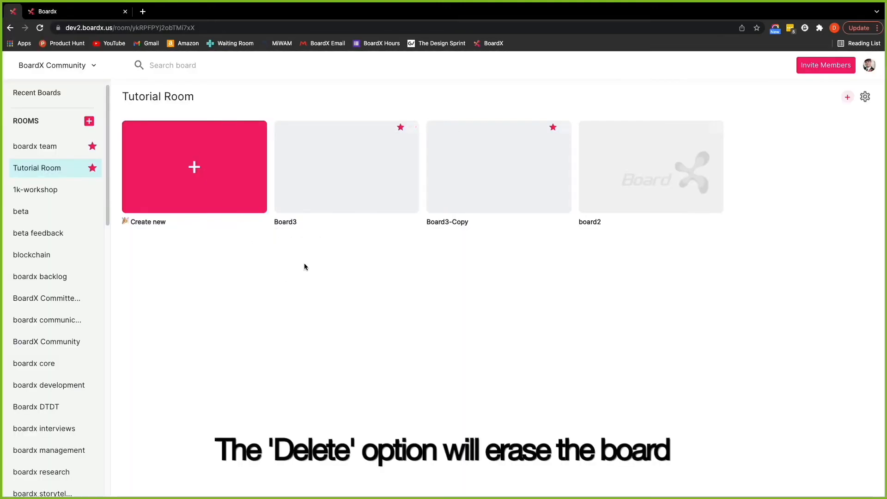
{"action": "left_click", "coordinate": [413, 127]}
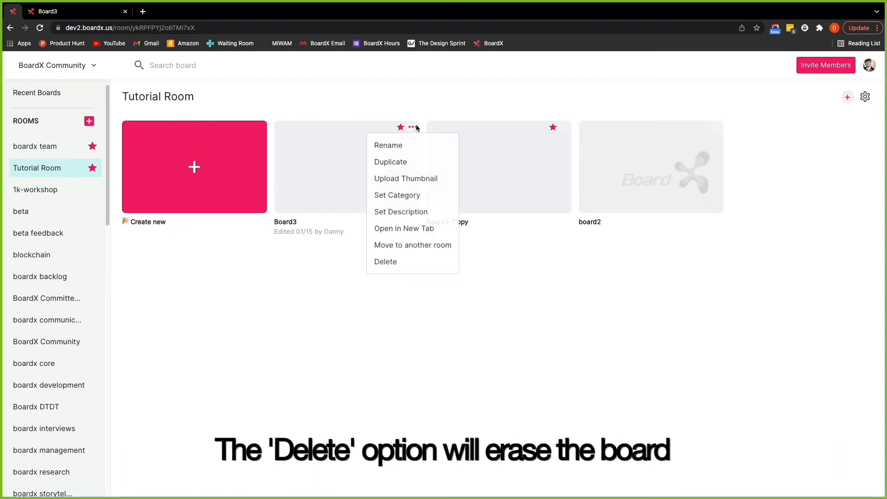
{"action": "left_click", "coordinate": [406, 246]}
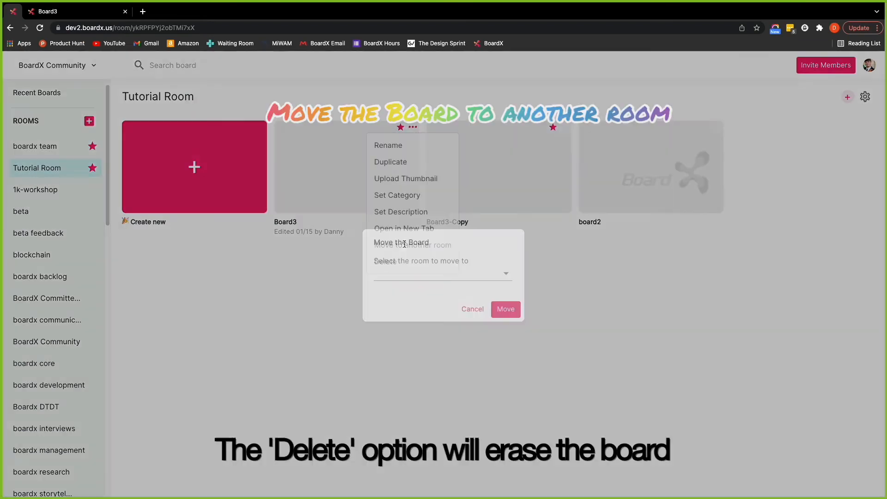
{"action": "left_click", "coordinate": [419, 278]}
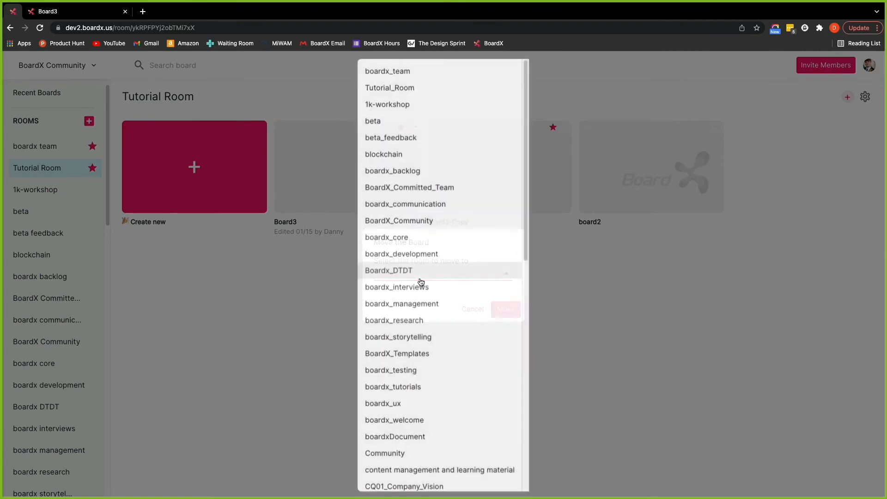
{"action": "scroll", "coordinate": [413, 259], "scroll_direction": "down", "scroll_amount": 6}
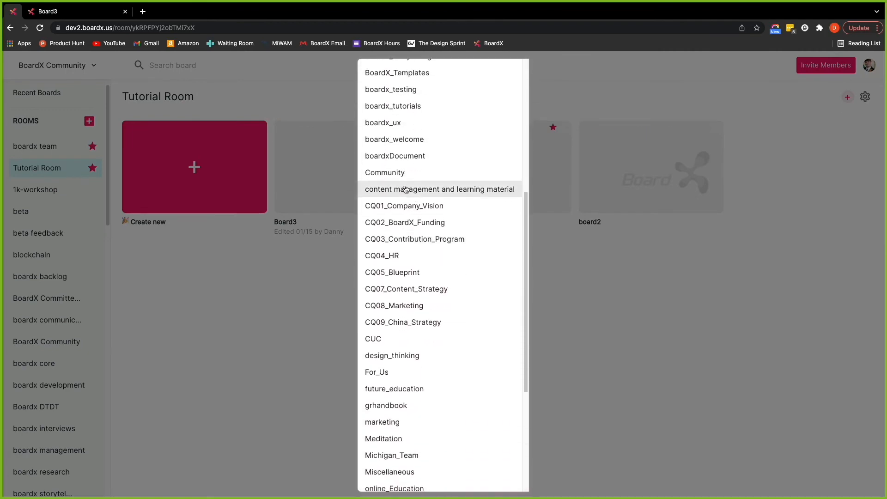
{"action": "scroll", "coordinate": [418, 264], "scroll_direction": "down", "scroll_amount": 5}
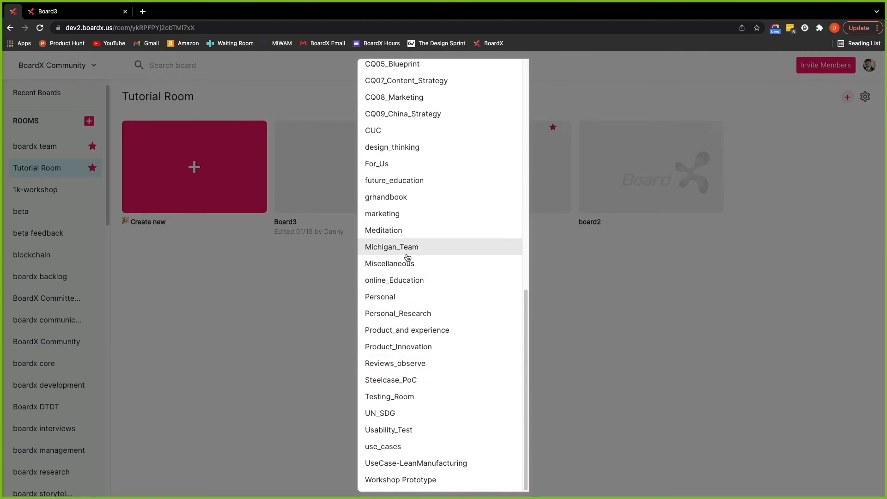
{"action": "left_click", "coordinate": [311, 329]}
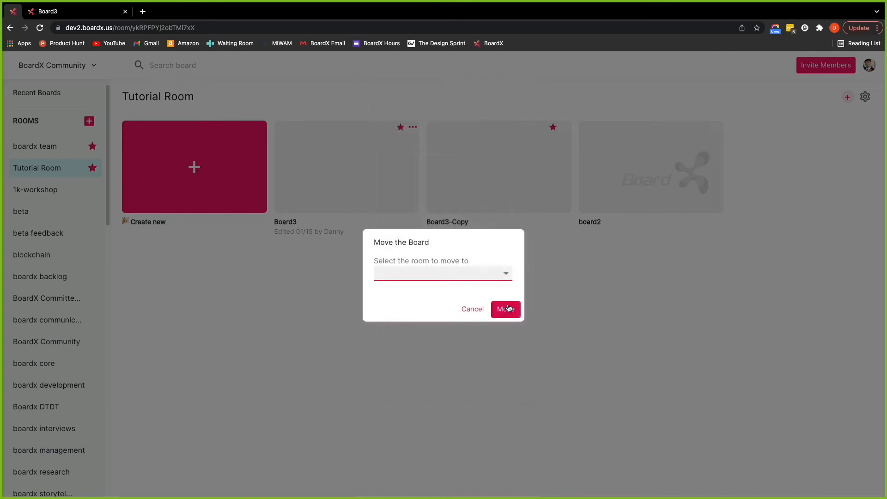
{"action": "left_click", "coordinate": [460, 311]}
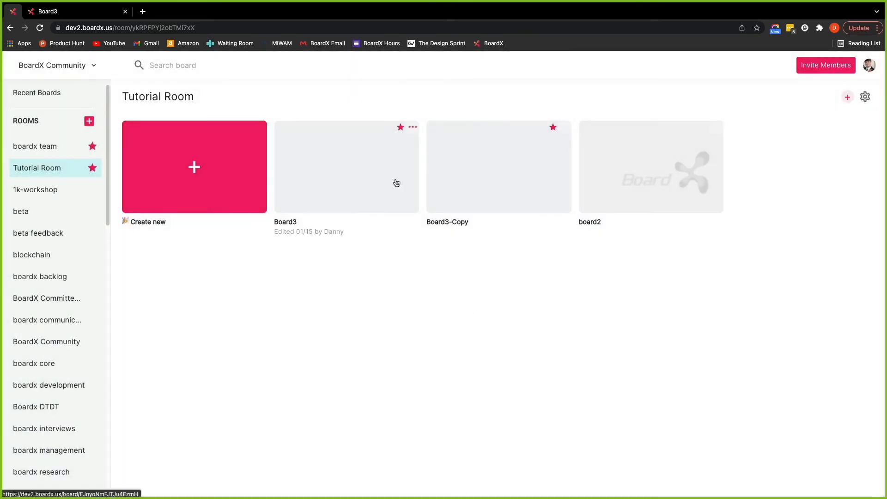
Reopen Board3's options, then browse the boardx team and beta feedback rooms, ending on boardx team.
{"action": "left_click", "coordinate": [412, 126]}
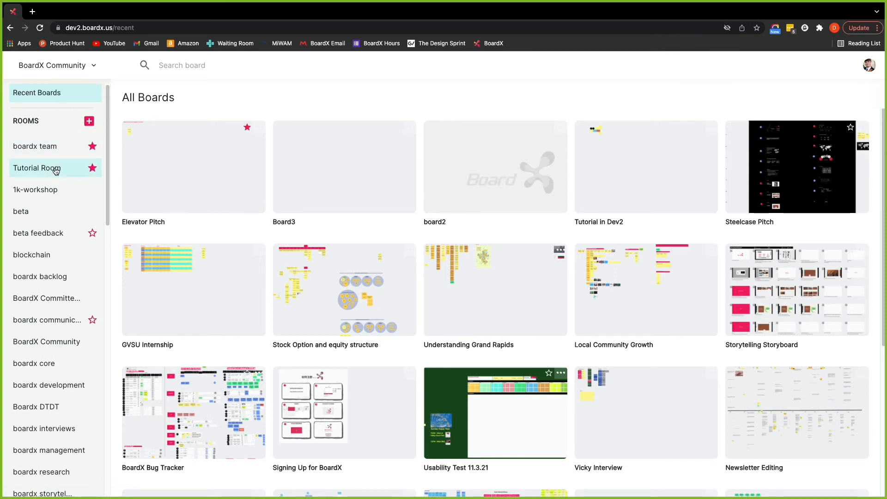
{"action": "scroll", "coordinate": [64, 171], "scroll_direction": "down", "scroll_amount": 2}
{"action": "scroll", "coordinate": [65, 174], "scroll_direction": "up", "scroll_amount": 2}
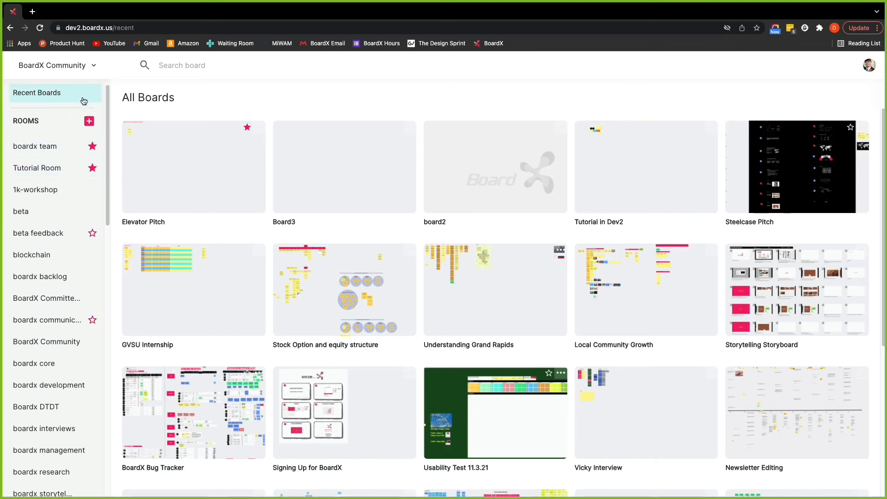
{"action": "left_click", "coordinate": [58, 148]}
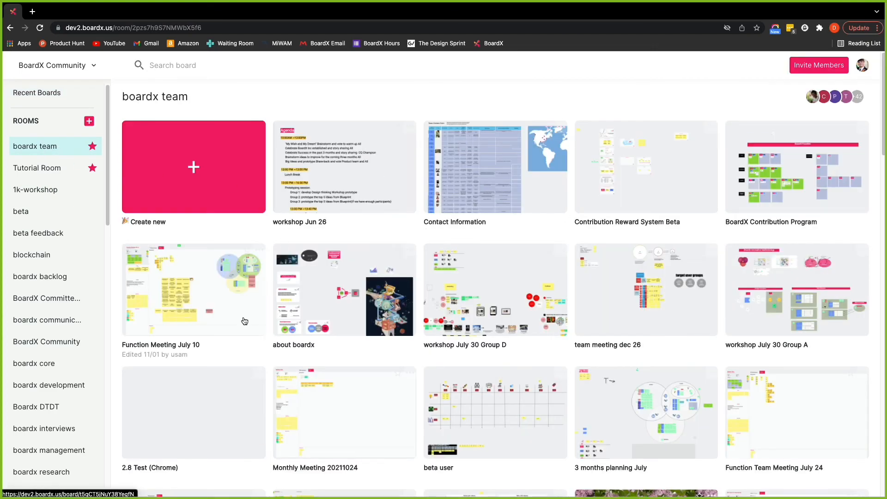
{"action": "left_click", "coordinate": [46, 238]}
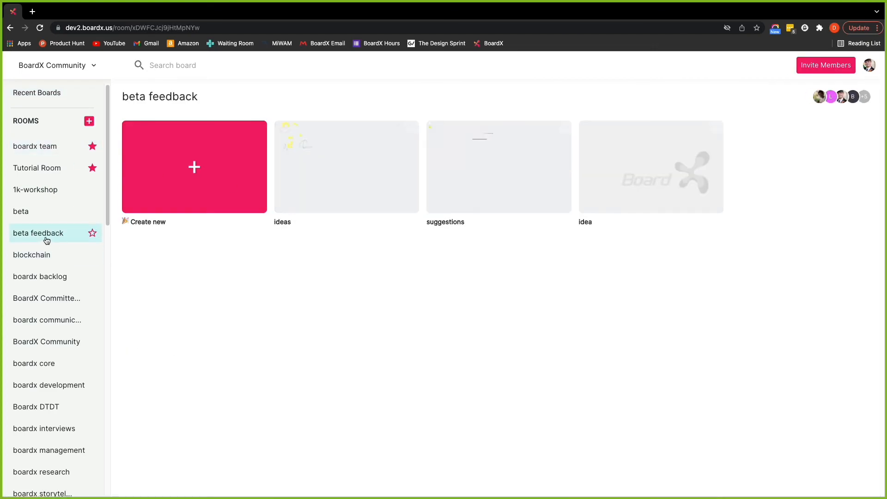
{"action": "left_click", "coordinate": [54, 147]}
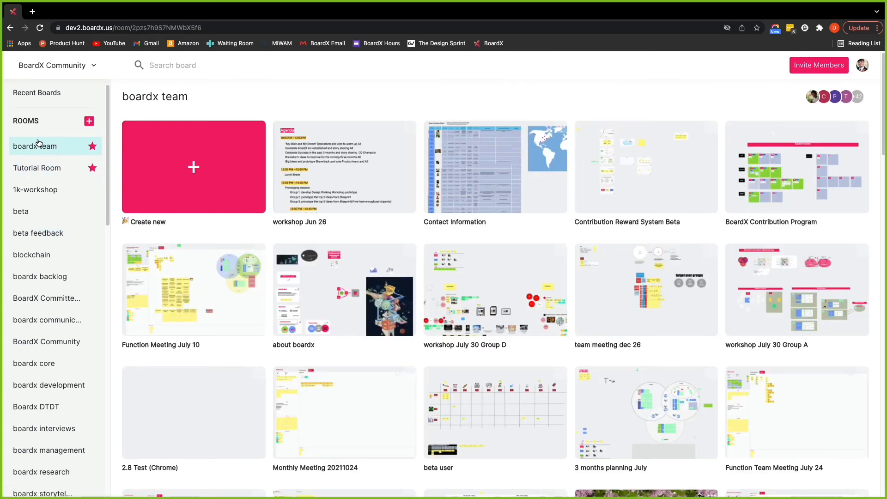
Switch to the personal organization and browse its research, marketing research and Room to use rooms.
{"action": "left_click", "coordinate": [54, 68]}
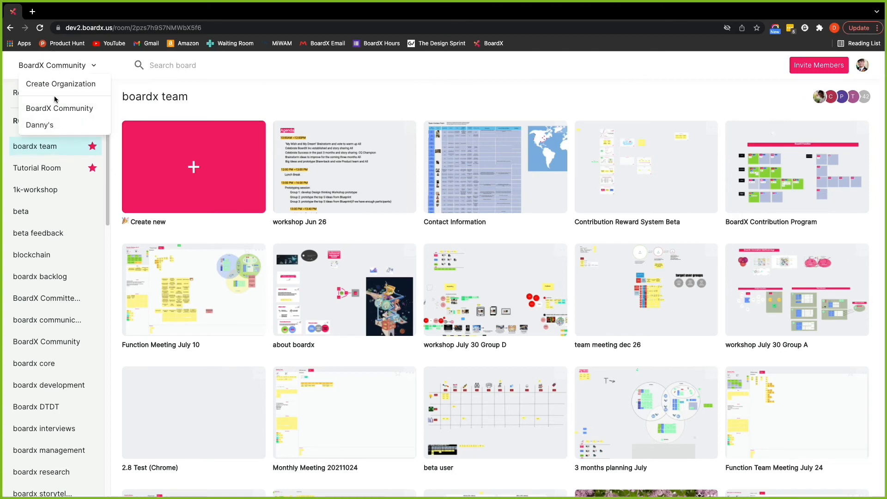
{"action": "left_click", "coordinate": [61, 126]}
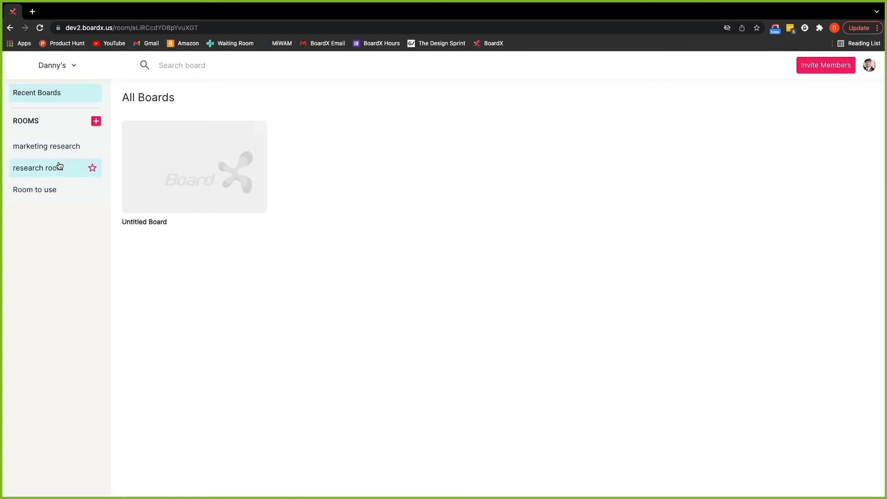
{"action": "left_click", "coordinate": [59, 165]}
{"action": "left_click", "coordinate": [60, 151]}
{"action": "left_click", "coordinate": [51, 190]}
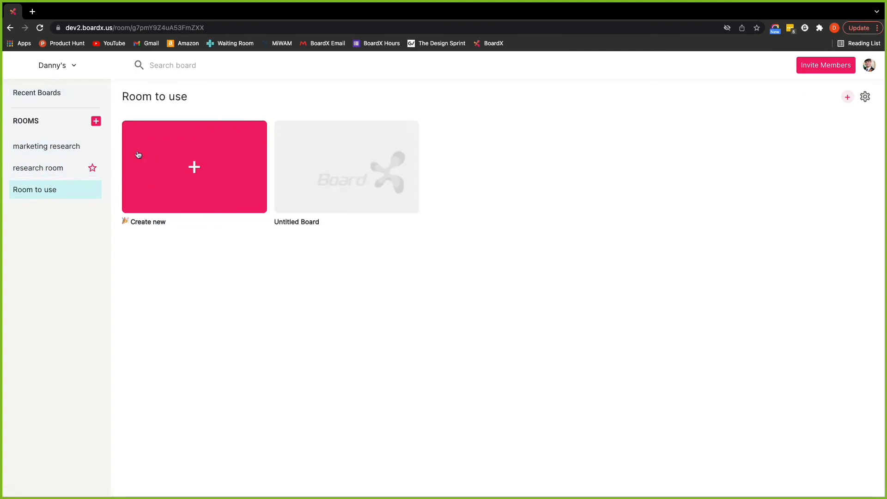
Switch to the BoardX Community organization, then back to the personal organization.
{"action": "left_click", "coordinate": [55, 65]}
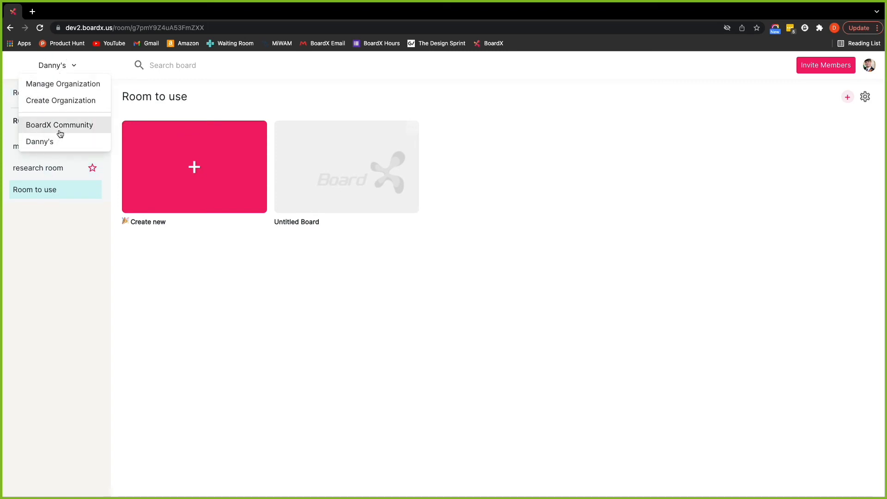
{"action": "left_click", "coordinate": [60, 131]}
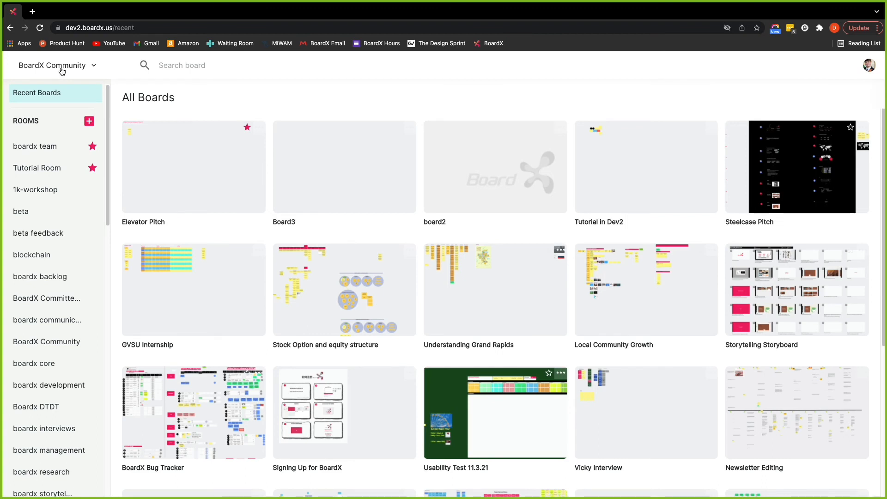
{"action": "left_click", "coordinate": [60, 69]}
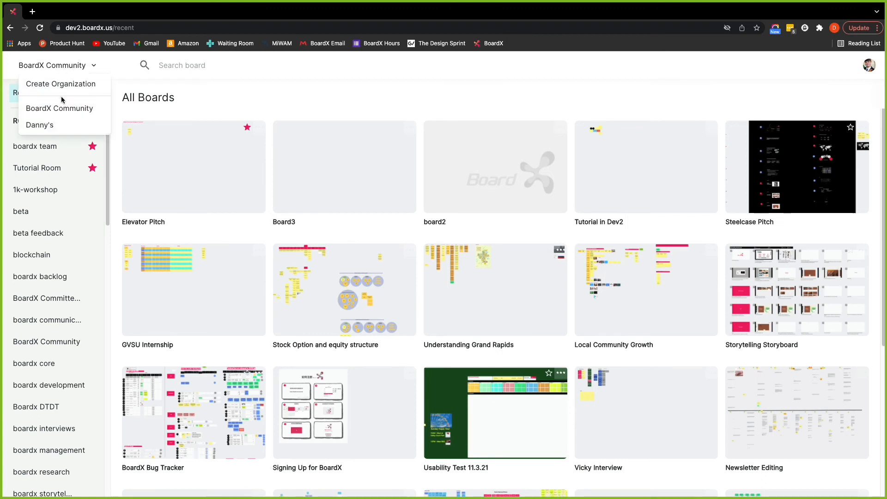
{"action": "left_click", "coordinate": [58, 126]}
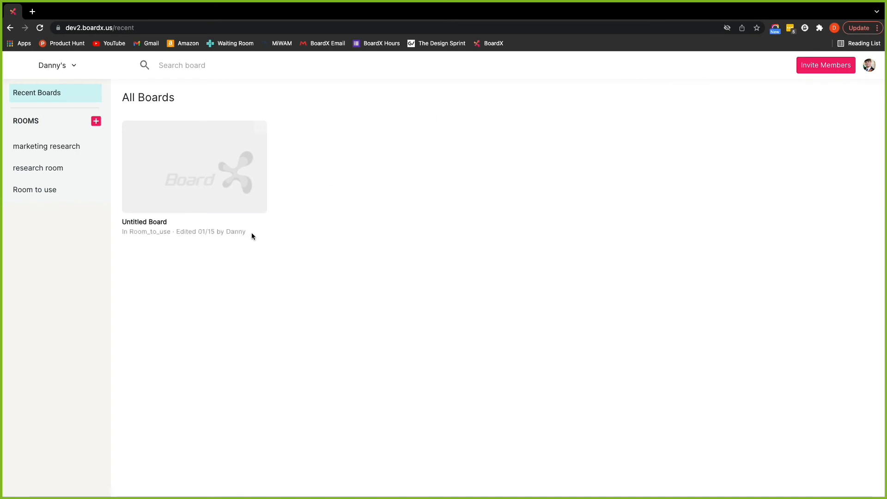
Open the marketing research room and close its Invite Members dialog without inviting anyone.
{"action": "left_click", "coordinate": [51, 152]}
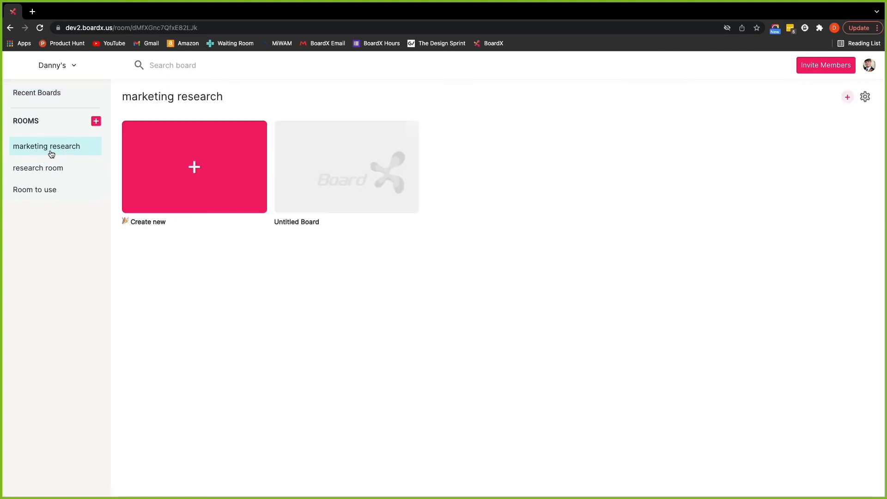
{"action": "left_click", "coordinate": [845, 99]}
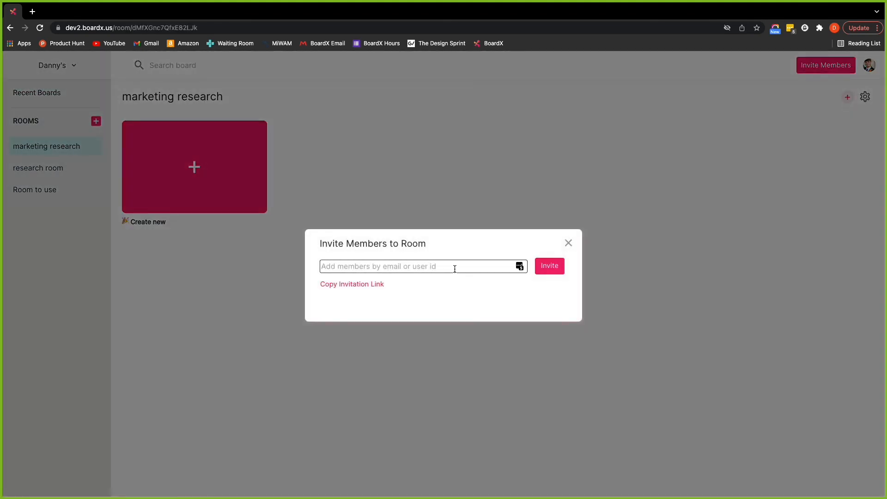
{"action": "left_click", "coordinate": [569, 242]}
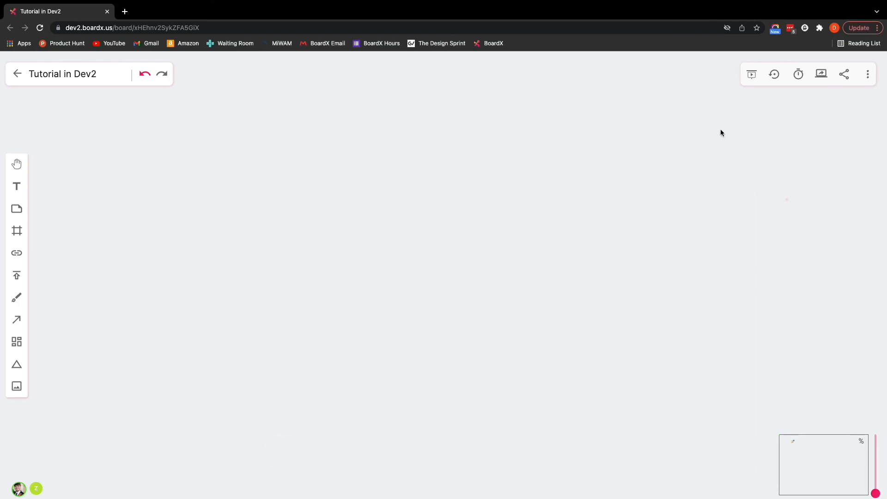
Open board Settings from the More menu, keep Interaction mode on Trackpad, and confirm with Done.
{"action": "left_click", "coordinate": [869, 76]}
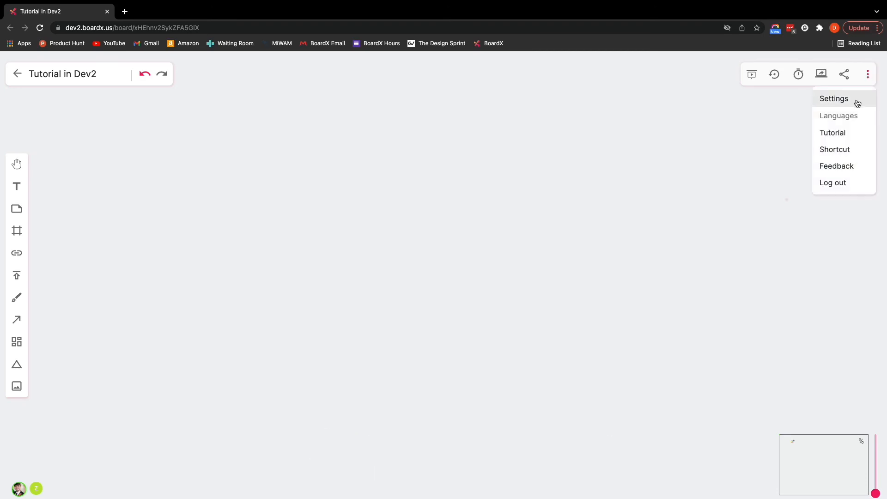
{"action": "left_click", "coordinate": [869, 76]}
{"action": "left_click", "coordinate": [869, 78]}
{"action": "left_click", "coordinate": [829, 101]}
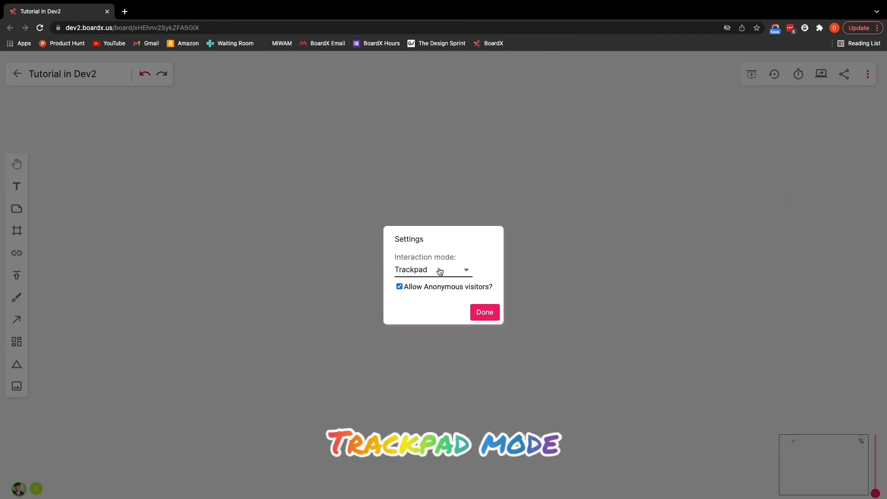
{"action": "left_click", "coordinate": [426, 271]}
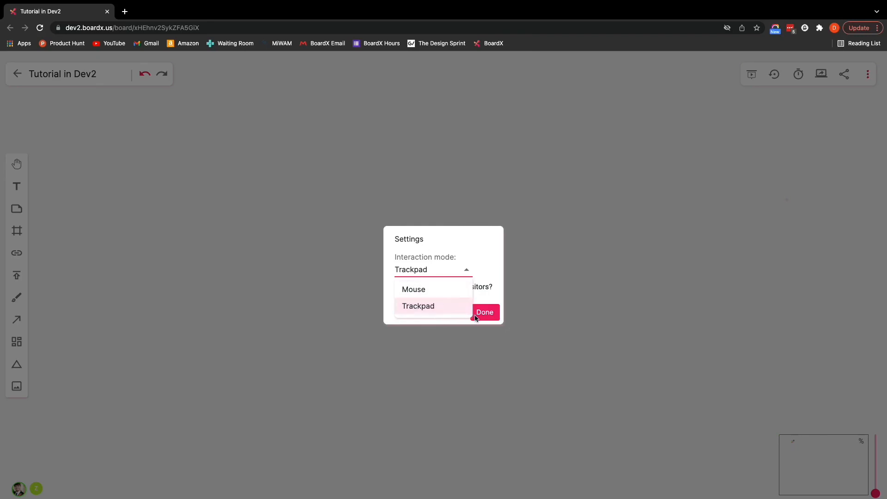
{"action": "left_click", "coordinate": [477, 295]}
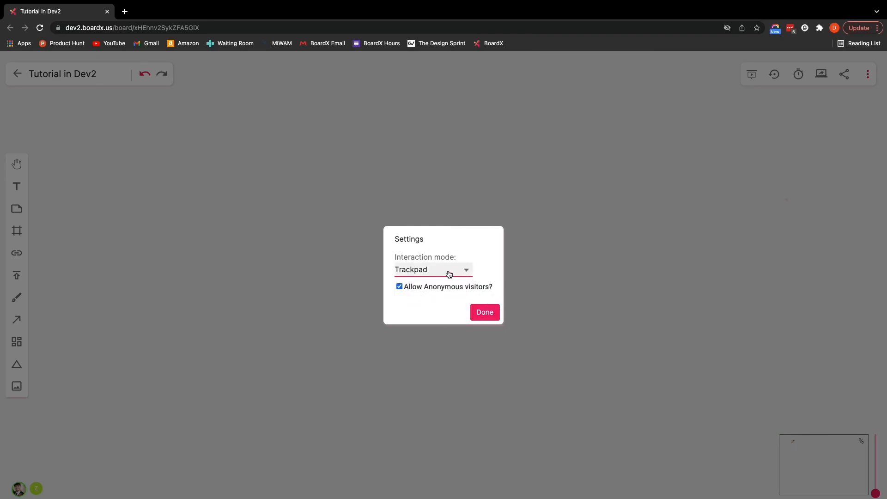
{"action": "left_click", "coordinate": [449, 274]}
{"action": "left_click", "coordinate": [460, 272]}
{"action": "left_click", "coordinate": [482, 313]}
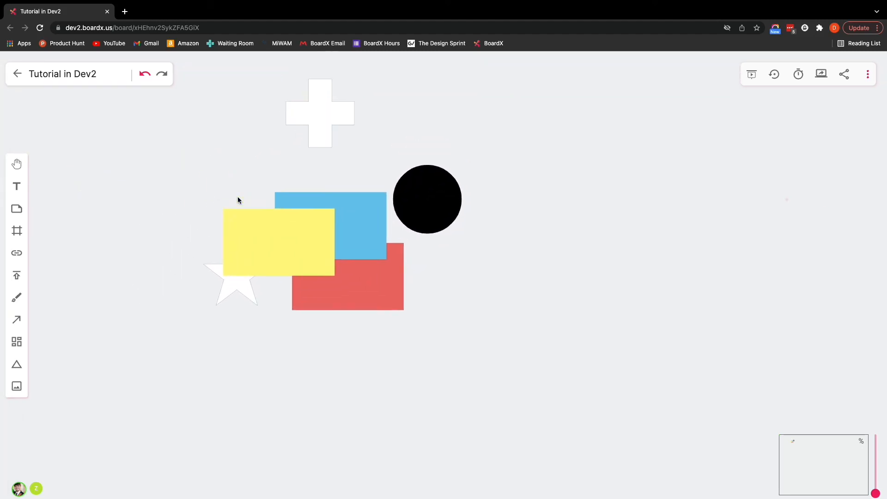
In the board Settings, change Interaction mode from Trackpad to Mouse and confirm with Done.
{"action": "left_click", "coordinate": [865, 73]}
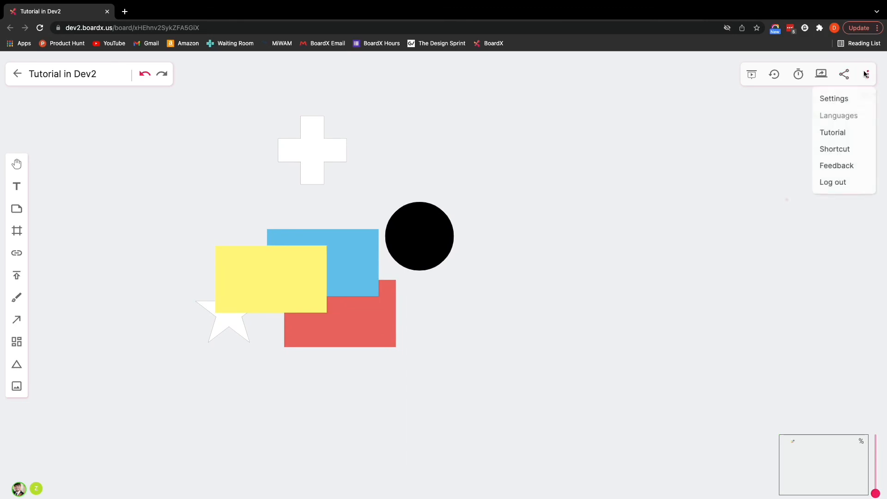
{"action": "left_click", "coordinate": [687, 193]}
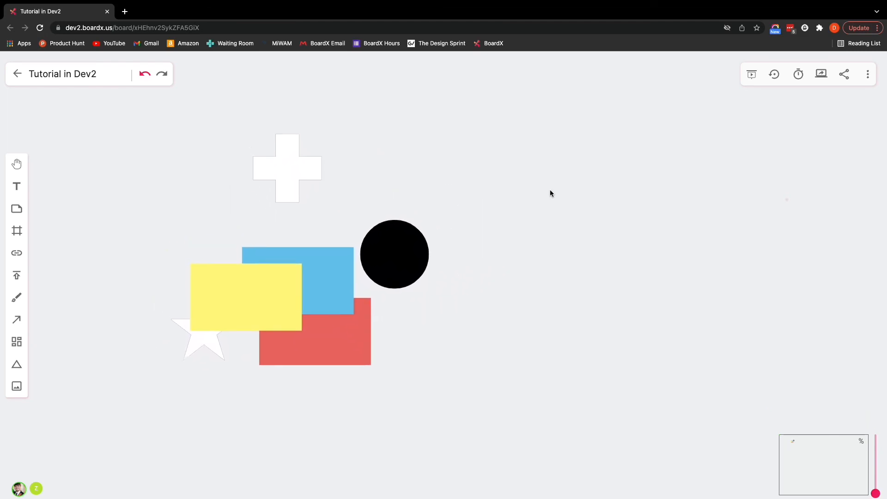
{"action": "left_click", "coordinate": [868, 75]}
{"action": "left_click", "coordinate": [850, 97]}
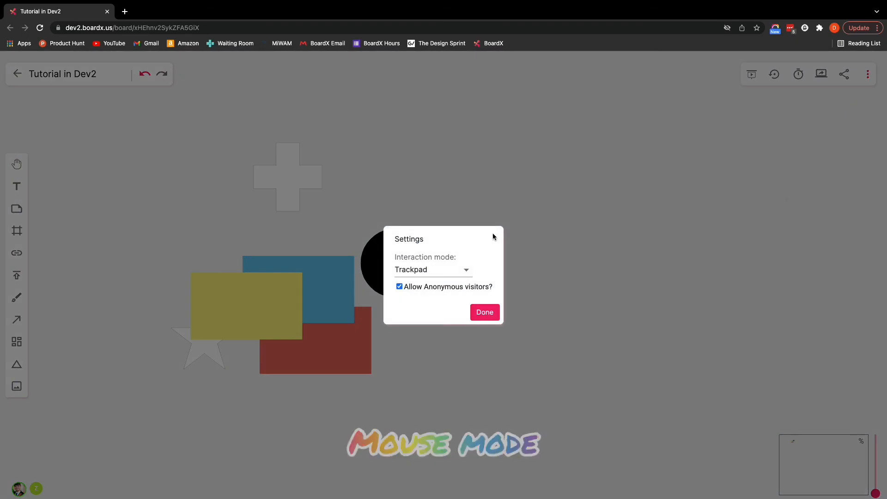
{"action": "left_click", "coordinate": [446, 268]}
{"action": "left_click", "coordinate": [436, 289]}
{"action": "left_click", "coordinate": [479, 313]}
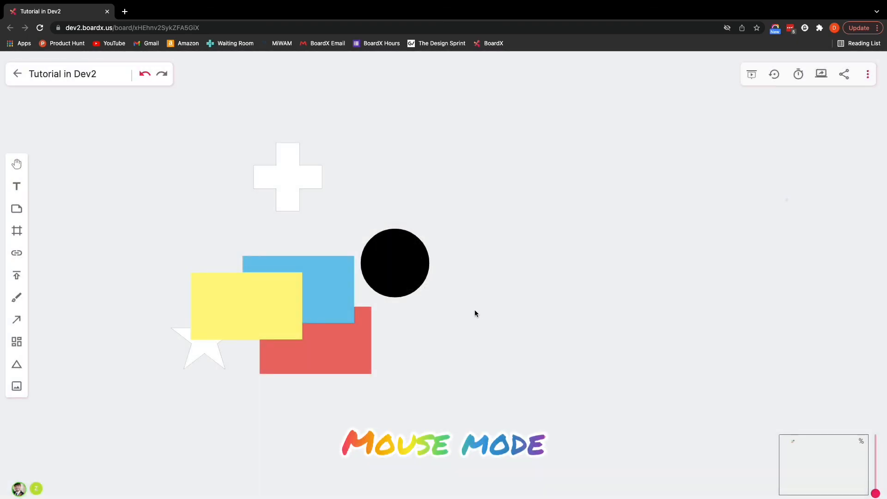
Create a new yellow sticky note beside the black circle and drag it up and right.
{"action": "double_click", "coordinate": [475, 312]}
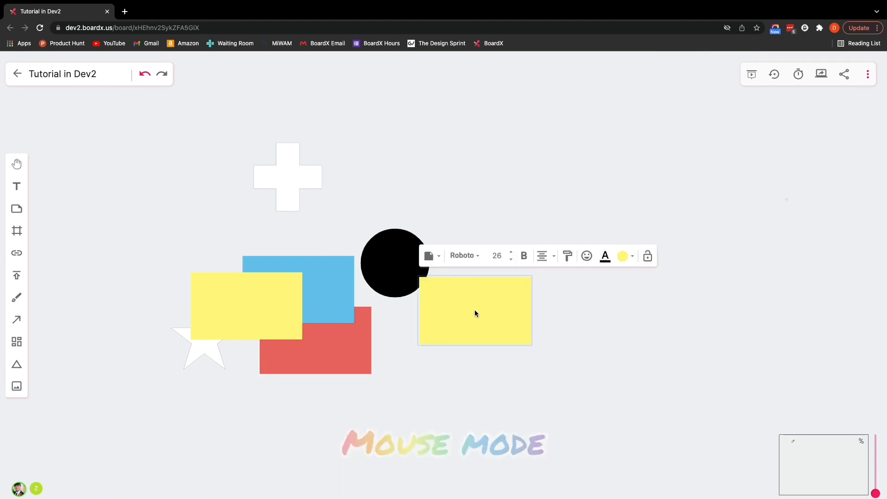
{"action": "left_click", "coordinate": [604, 349]}
{"action": "left_click_drag", "start_coordinate": [478, 281], "coordinate": [550, 144]}
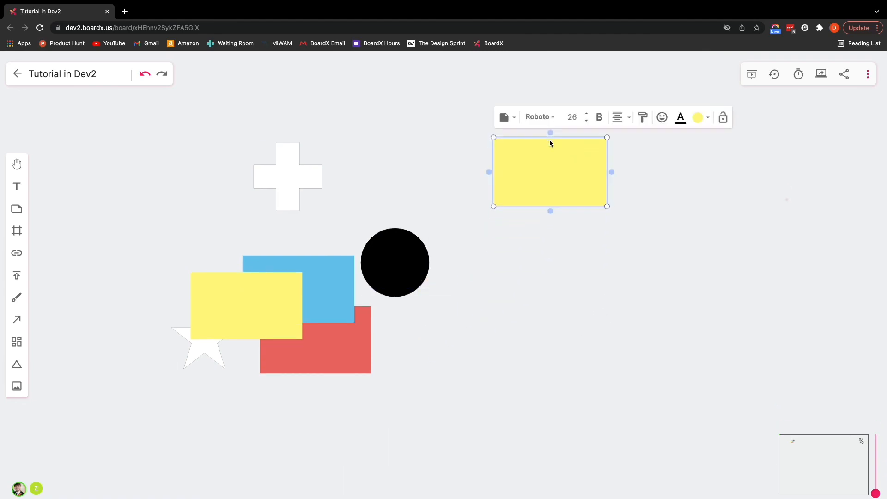
{"action": "left_click", "coordinate": [514, 301]}
Place the new sticky note right next to the white cross.
{"action": "left_click_drag", "start_coordinate": [652, 311], "coordinate": [582, 297]}
{"action": "left_click_drag", "start_coordinate": [481, 281], "coordinate": [475, 322]}
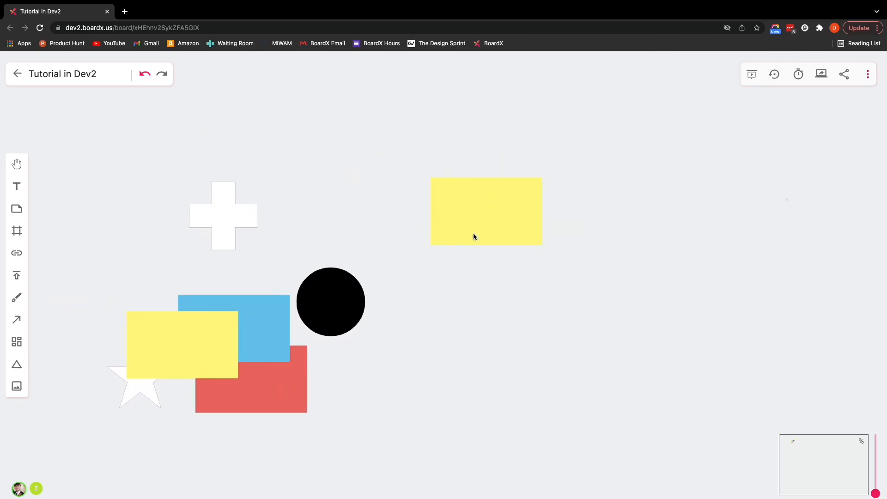
{"action": "left_click_drag", "start_coordinate": [457, 218], "coordinate": [327, 208]}
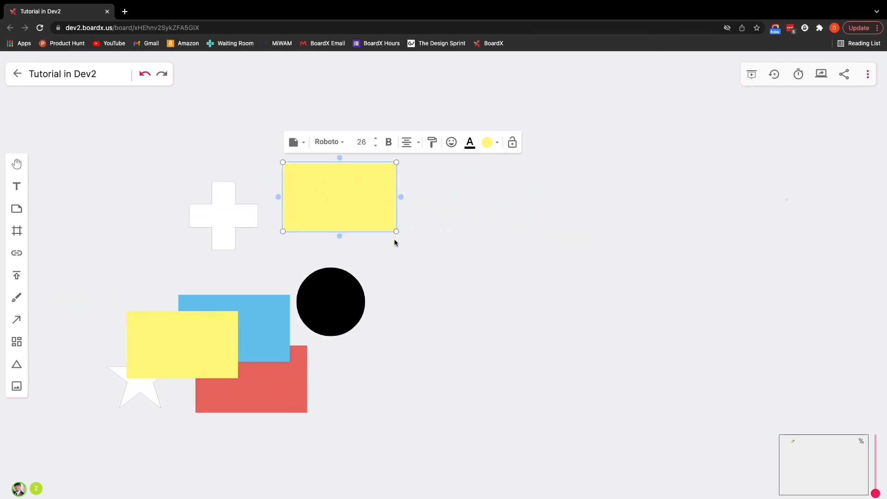
{"action": "left_click", "coordinate": [481, 234]}
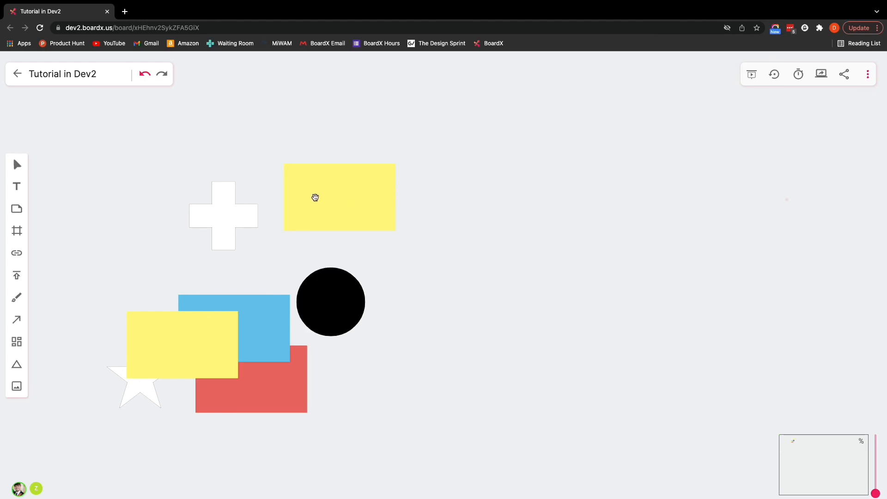
Shift the lower yellow note left so it overlaps the blue note and white star.
{"action": "left_click_drag", "start_coordinate": [269, 178], "coordinate": [429, 208]}
{"action": "left_click_drag", "start_coordinate": [294, 352], "coordinate": [236, 342]}
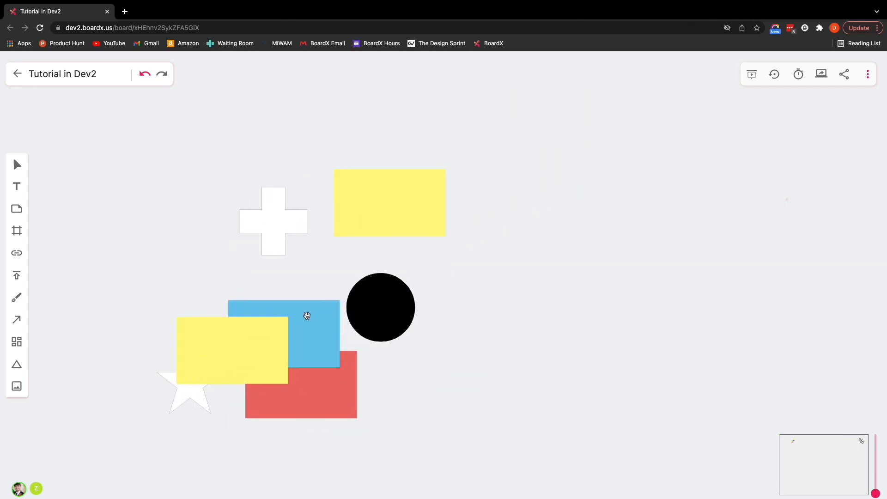
{"action": "mouse_move", "coordinate": [344, 259]}
{"action": "left_mouse_down"}
{"action": "mouse_move", "coordinate": [287, 280]}
{"action": "mouse_move", "coordinate": [349, 254]}
{"action": "left_mouse_up"}
{"action": "mouse_move", "coordinate": [285, 318]}
{"action": "left_mouse_down"}
{"action": "mouse_move", "coordinate": [396, 263]}
{"action": "mouse_move", "coordinate": [280, 314]}
{"action": "mouse_move", "coordinate": [286, 326]}
{"action": "left_mouse_up"}
{"action": "left_click_drag", "start_coordinate": [309, 250], "coordinate": [367, 233]}
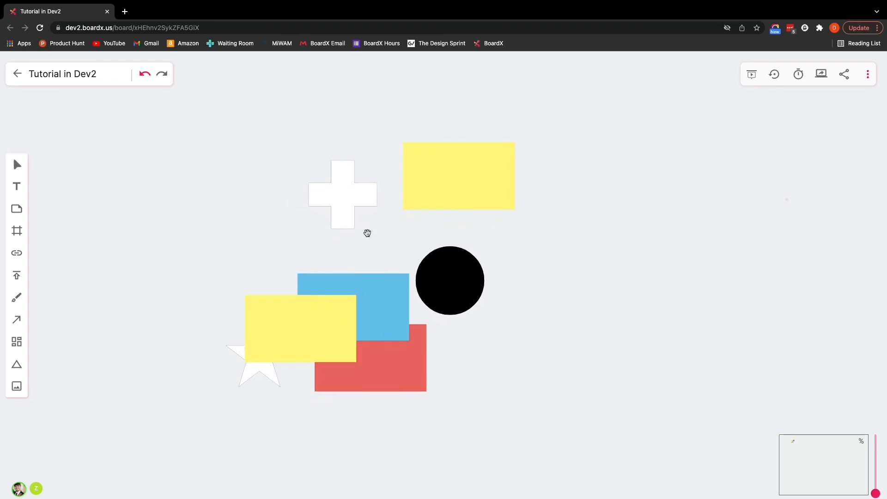
Pan around the canvas in Mouse mode to survey the notes and shapes.
{"action": "left_click_drag", "start_coordinate": [436, 184], "coordinate": [307, 284]}
{"action": "left_click_drag", "start_coordinate": [279, 370], "coordinate": [106, 328]}
{"action": "left_click_drag", "start_coordinate": [357, 233], "coordinate": [339, 318]}
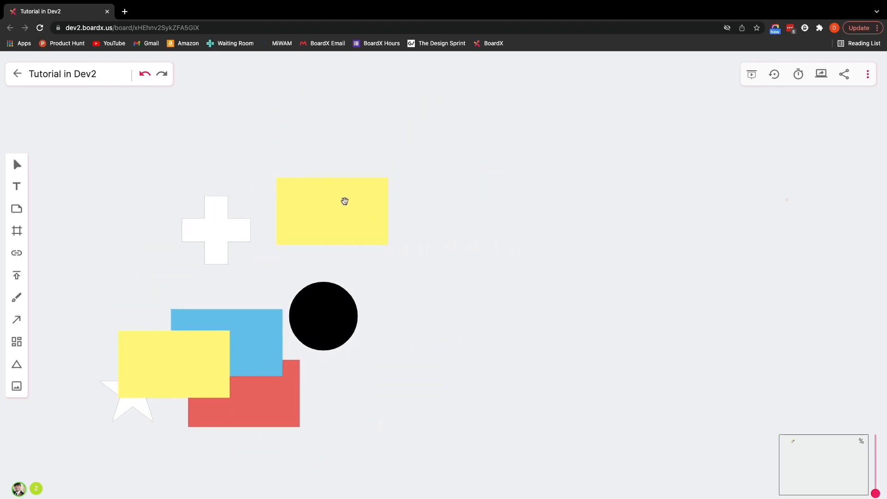
{"action": "left_click_drag", "start_coordinate": [222, 217], "coordinate": [346, 150]}
{"action": "left_click_drag", "start_coordinate": [325, 324], "coordinate": [265, 293]}
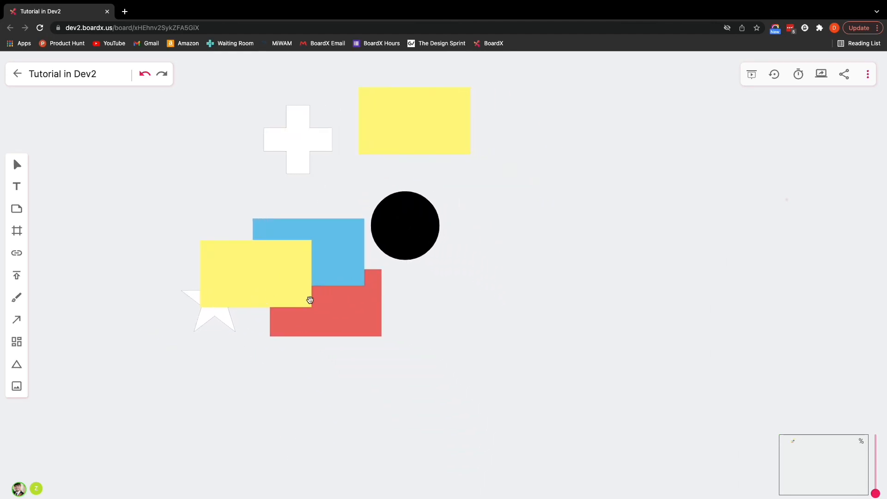
{"action": "left_click_drag", "start_coordinate": [377, 262], "coordinate": [310, 303]}
{"action": "left_click_drag", "start_coordinate": [388, 194], "coordinate": [450, 185]}
{"action": "left_click_drag", "start_coordinate": [286, 212], "coordinate": [321, 194]}
{"action": "key", "text": "space"}
{"action": "left_click_drag", "start_coordinate": [630, 252], "coordinate": [573, 262]}
{"action": "scroll", "coordinate": [581, 261], "scroll_direction": "down", "scroll_amount": 5}
{"action": "scroll", "coordinate": [574, 249], "scroll_direction": "up", "scroll_amount": 8}
{"action": "scroll", "coordinate": [554, 251], "scroll_direction": "down", "scroll_amount": 6}
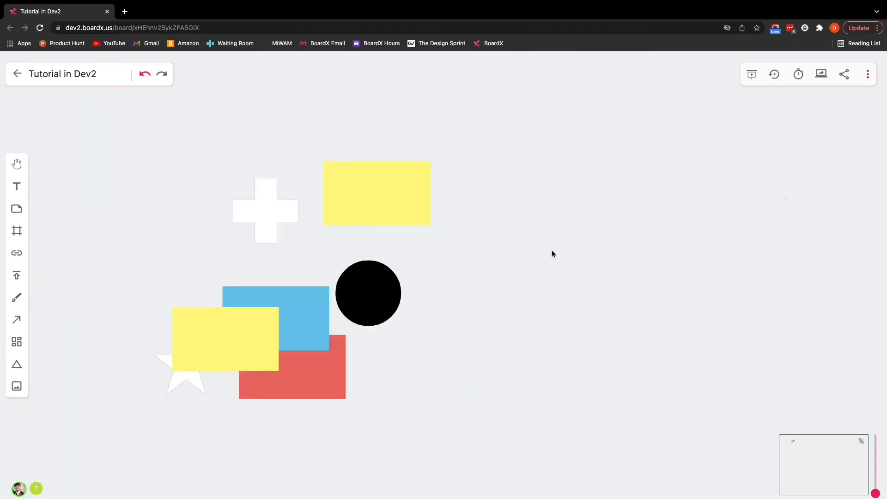
{"action": "scroll", "coordinate": [536, 253], "scroll_direction": "up", "scroll_amount": 5}
{"action": "scroll", "coordinate": [507, 250], "scroll_direction": "down", "scroll_amount": 4}
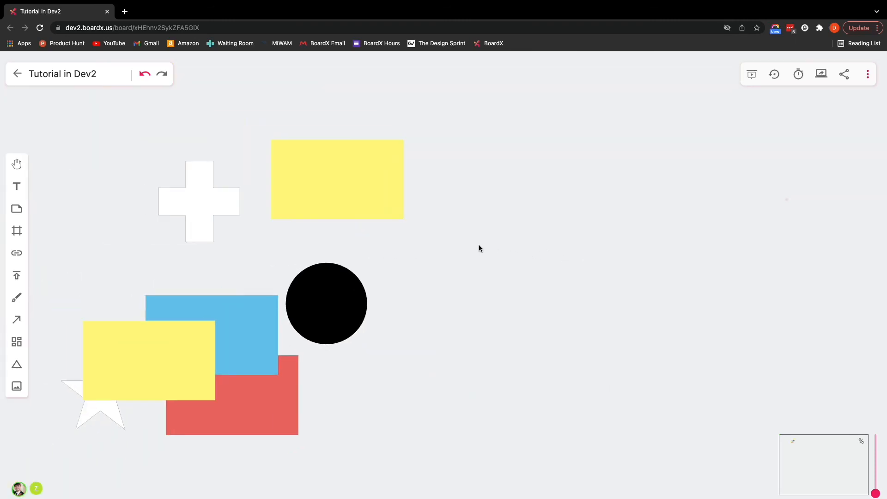
{"action": "scroll", "coordinate": [430, 246], "scroll_direction": "down", "scroll_amount": 1}
{"action": "left_click_drag", "start_coordinate": [574, 287], "coordinate": [531, 263]}
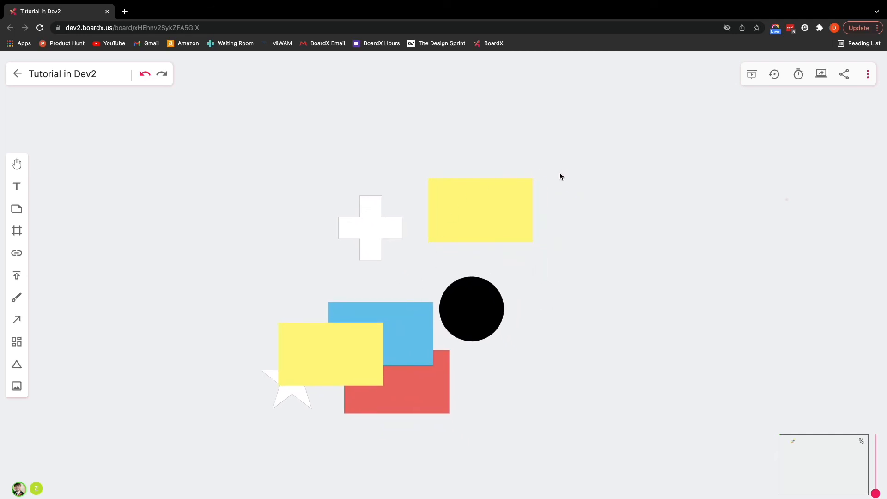
{"action": "left_click_drag", "start_coordinate": [580, 157], "coordinate": [176, 446]}
{"action": "left_click", "coordinate": [205, 404]}
{"action": "left_click_drag", "start_coordinate": [168, 231], "coordinate": [114, 216]}
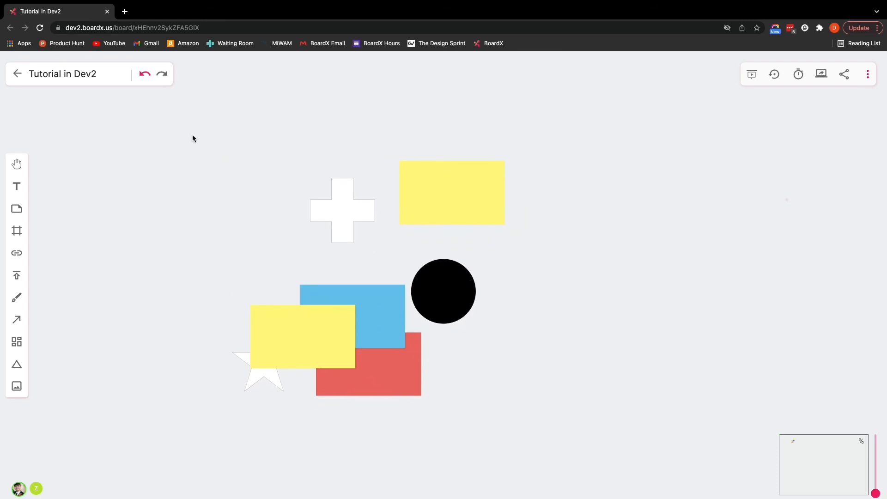
{"action": "left_click_drag", "start_coordinate": [175, 135], "coordinate": [569, 437]}
{"action": "left_click", "coordinate": [608, 225]}
{"action": "left_click_drag", "start_coordinate": [607, 126], "coordinate": [198, 294]}
{"action": "left_click", "coordinate": [223, 255]}
In the board Settings, set Interaction mode back to Trackpad and confirm with Done.
{"action": "left_click", "coordinate": [868, 75]}
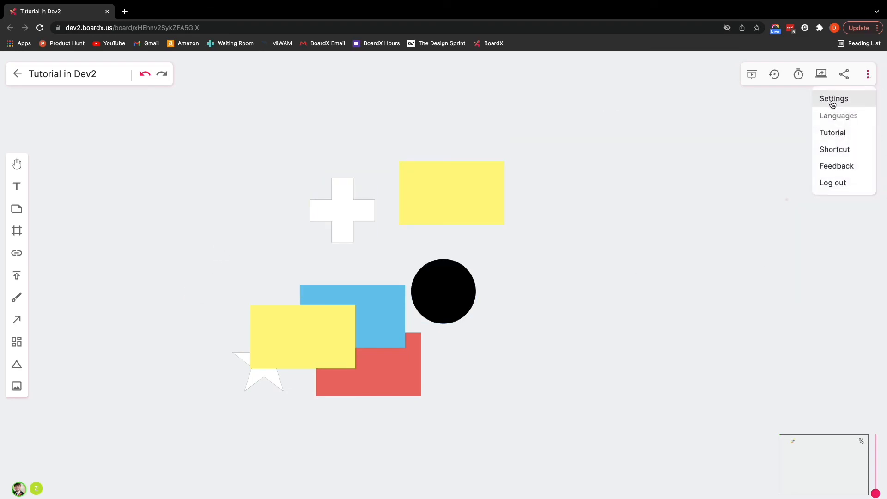
{"action": "left_click", "coordinate": [832, 98]}
{"action": "left_click", "coordinate": [420, 271]}
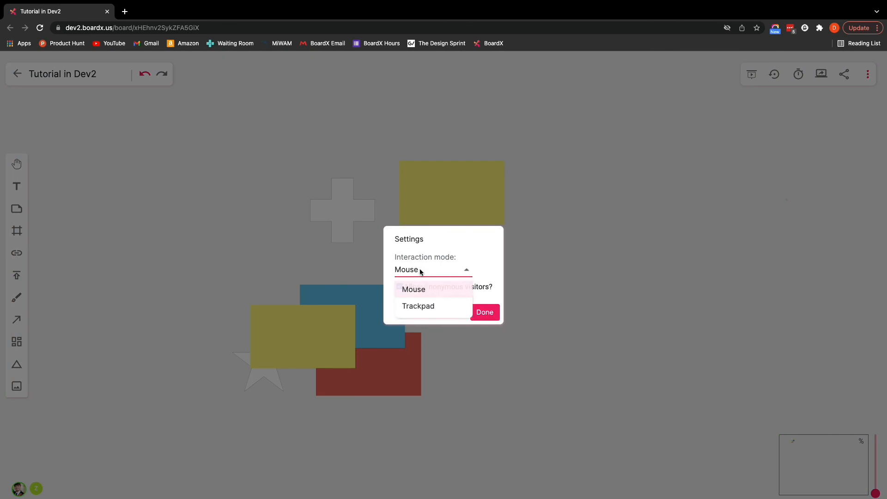
{"action": "left_click", "coordinate": [419, 305]}
{"action": "left_click", "coordinate": [474, 314]}
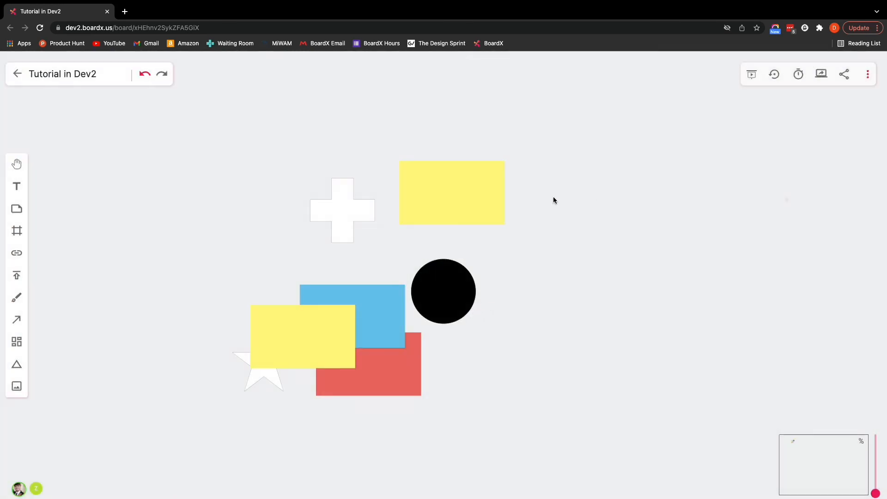
Test trackpad scrolling in all directions, then box-select the cross, circle, notes and rectangles.
{"action": "scroll", "coordinate": [578, 153], "scroll_direction": "up", "scroll_amount": 2}
{"action": "scroll", "coordinate": [577, 154], "scroll_direction": "right", "scroll_amount": 2}
{"action": "scroll", "coordinate": [578, 153], "scroll_direction": "down", "scroll_amount": 3}
{"action": "scroll", "coordinate": [578, 153], "scroll_direction": "left", "scroll_amount": 3}
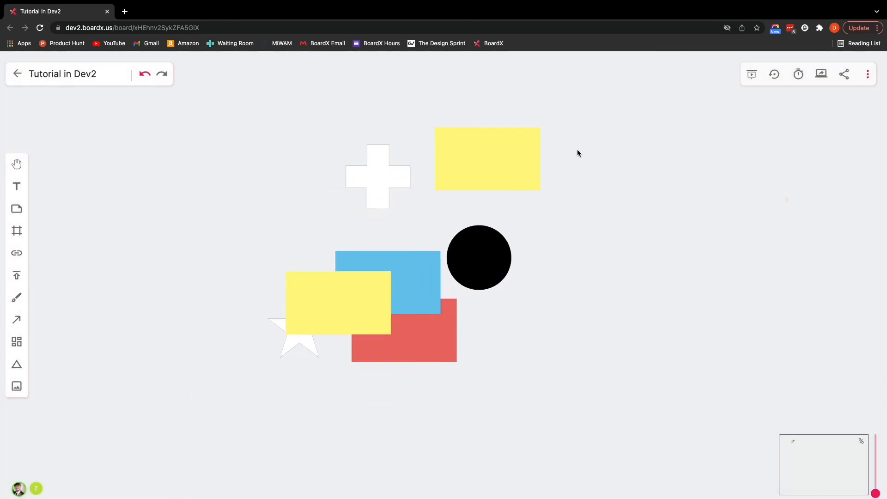
{"action": "scroll", "coordinate": [578, 153], "scroll_direction": "up", "scroll_amount": 1}
{"action": "scroll", "coordinate": [578, 153], "scroll_direction": "right", "scroll_amount": 2}
{"action": "left_click_drag", "start_coordinate": [527, 132], "coordinate": [263, 304]}
{"action": "left_click", "coordinate": [265, 254]}
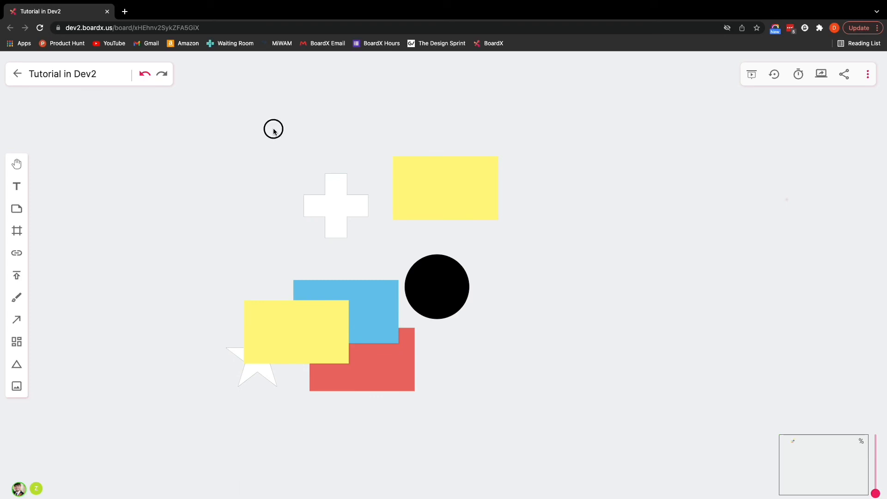
{"action": "left_click_drag", "start_coordinate": [274, 128], "coordinate": [212, 143]}
{"action": "left_click", "coordinate": [557, 429]}
Delete the stray sticky note at the top left of the board.
{"action": "left_click", "coordinate": [296, 147]}
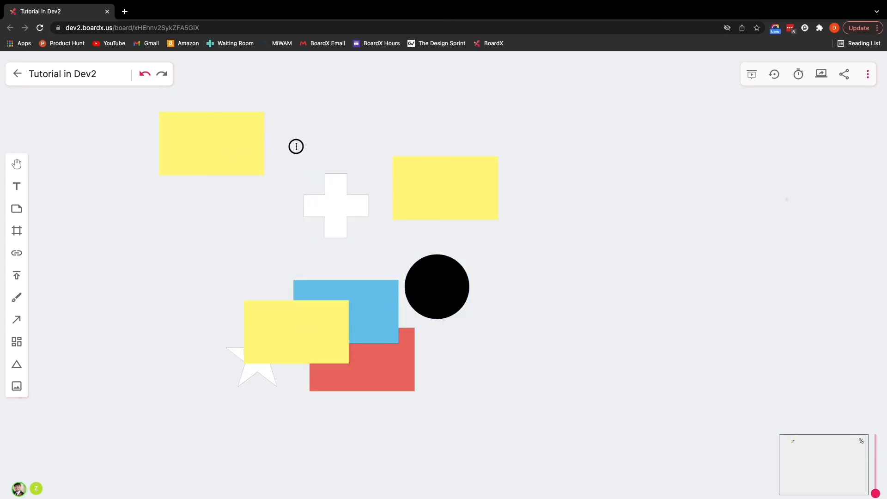
{"action": "left_click", "coordinate": [259, 147]}
{"action": "key", "text": "Delete"}
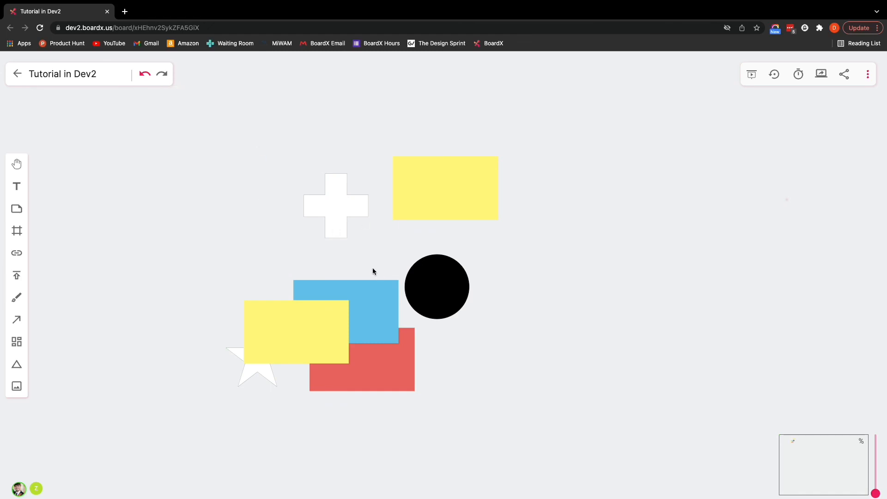
Scroll and pan around the canvas to check the remaining seven shapes.
{"action": "left_click_drag", "start_coordinate": [372, 268], "coordinate": [388, 298]}
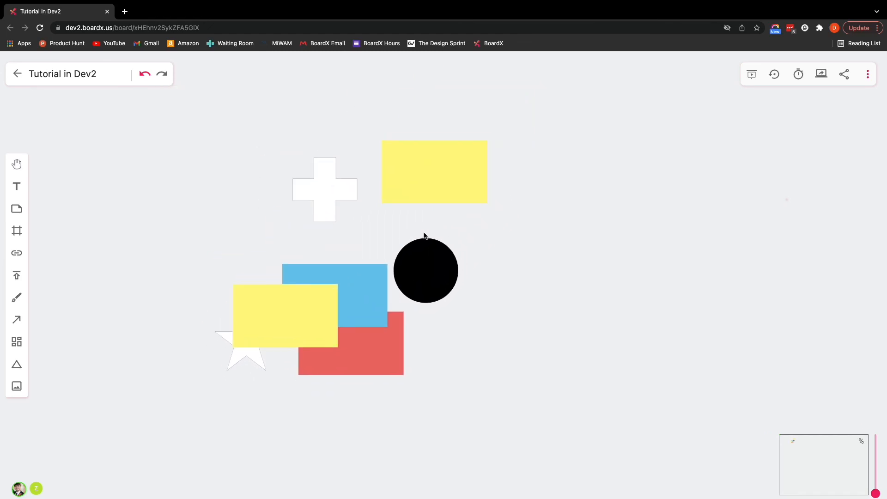
{"action": "scroll", "coordinate": [379, 234], "scroll_direction": "up", "scroll_amount": 1}
{"action": "scroll", "coordinate": [380, 234], "scroll_direction": "left", "scroll_amount": 1}
{"action": "scroll", "coordinate": [380, 234], "scroll_direction": "down", "scroll_amount": 1}
{"action": "scroll", "coordinate": [380, 234], "scroll_direction": "right", "scroll_amount": 1}
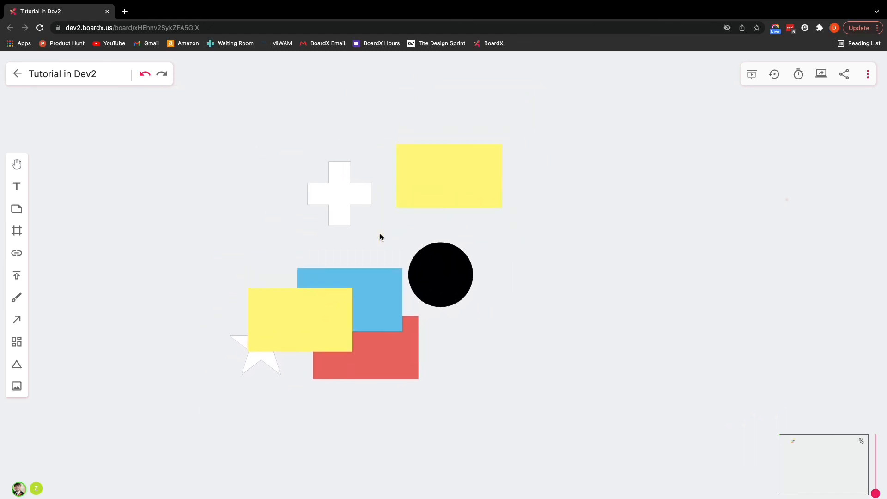
{"action": "left_click_drag", "start_coordinate": [380, 236], "coordinate": [369, 265]}
{"action": "scroll", "coordinate": [647, 163], "scroll_direction": "down", "scroll_amount": 1}
{"action": "scroll", "coordinate": [647, 163], "scroll_direction": "left", "scroll_amount": 1}
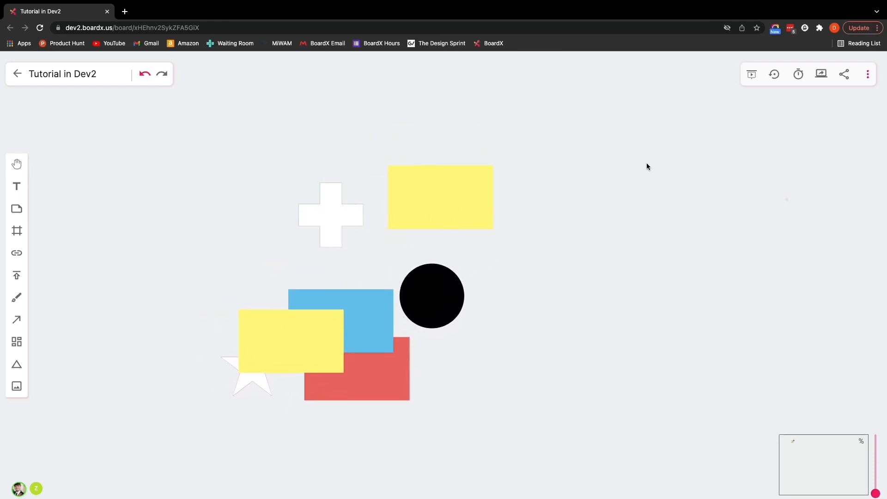
{"action": "scroll", "coordinate": [647, 163], "scroll_direction": "up", "scroll_amount": 2}
{"action": "left_click", "coordinate": [583, 186]}
{"action": "left_click", "coordinate": [868, 74]}
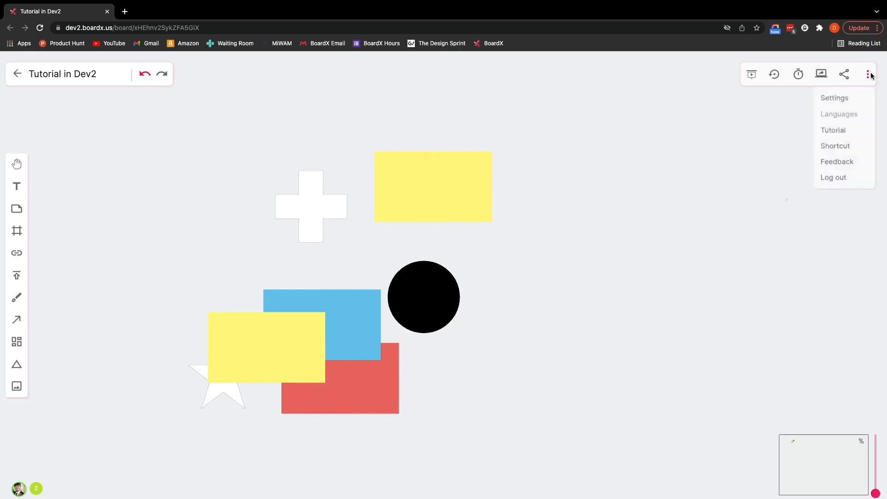
{"action": "left_click", "coordinate": [832, 97]}
{"action": "left_click", "coordinate": [456, 273]}
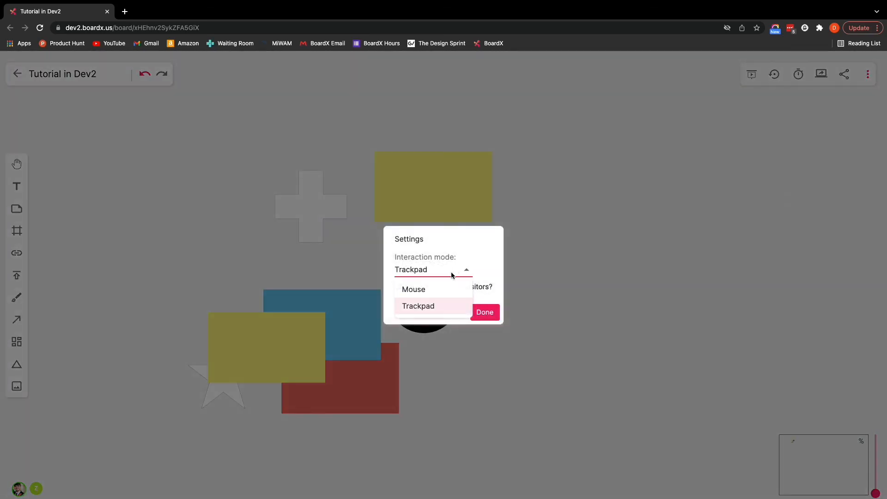
{"action": "left_click", "coordinate": [439, 311]}
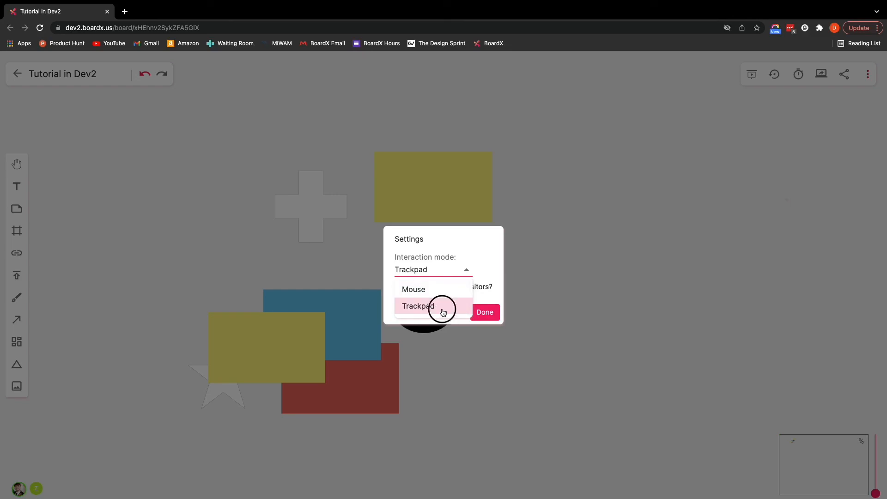
{"action": "left_click", "coordinate": [481, 314]}
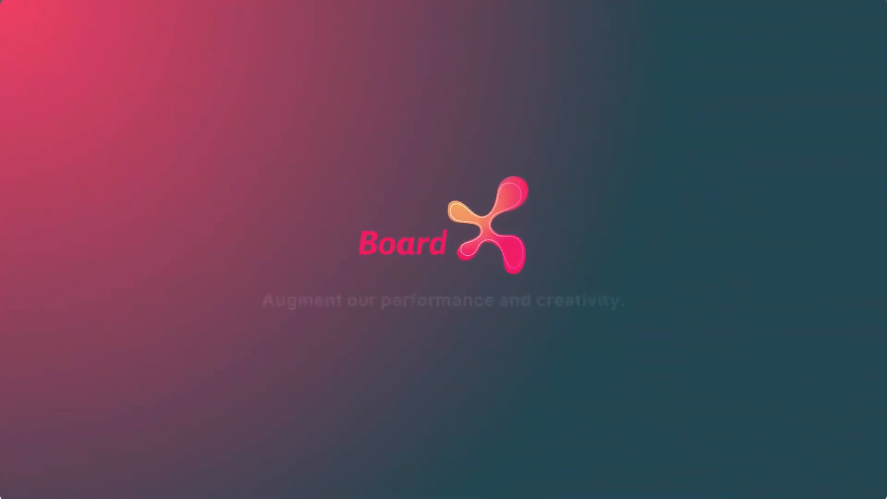